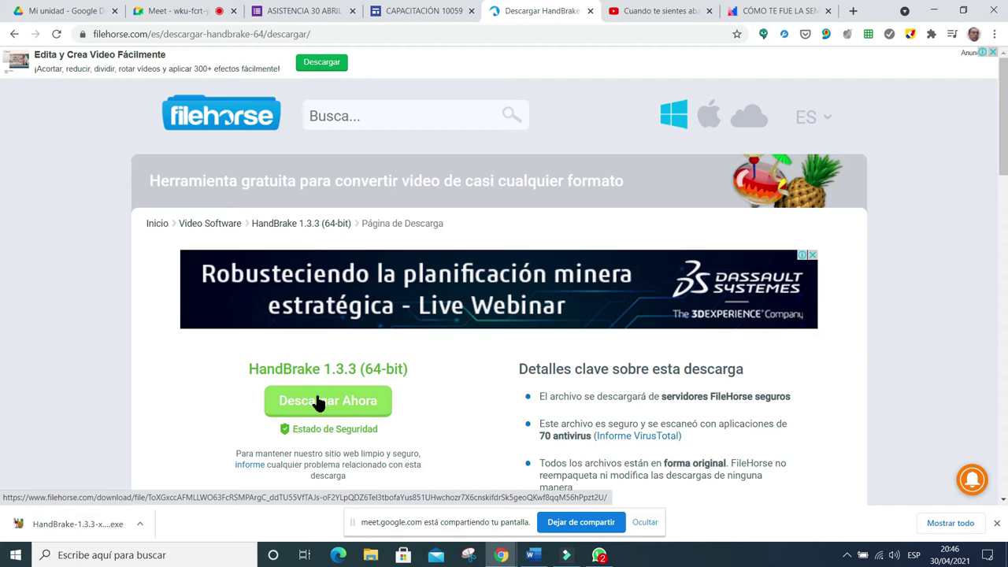
Download HandBrake 1.3.3 (64-bit) and install it in C:\Program Files\HandBrake\, accepting the license terms.
left_click(325, 409)
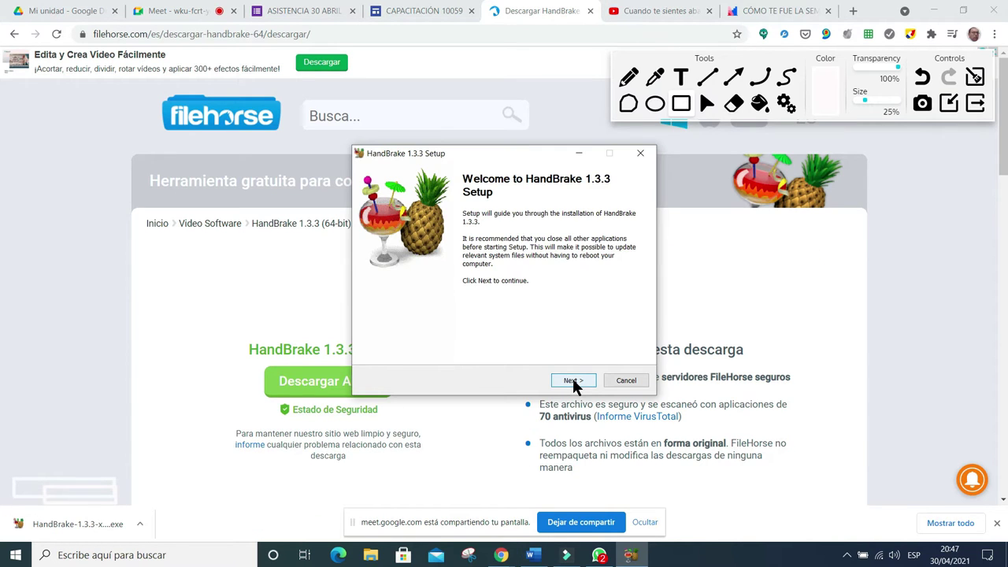
left_click(572, 381)
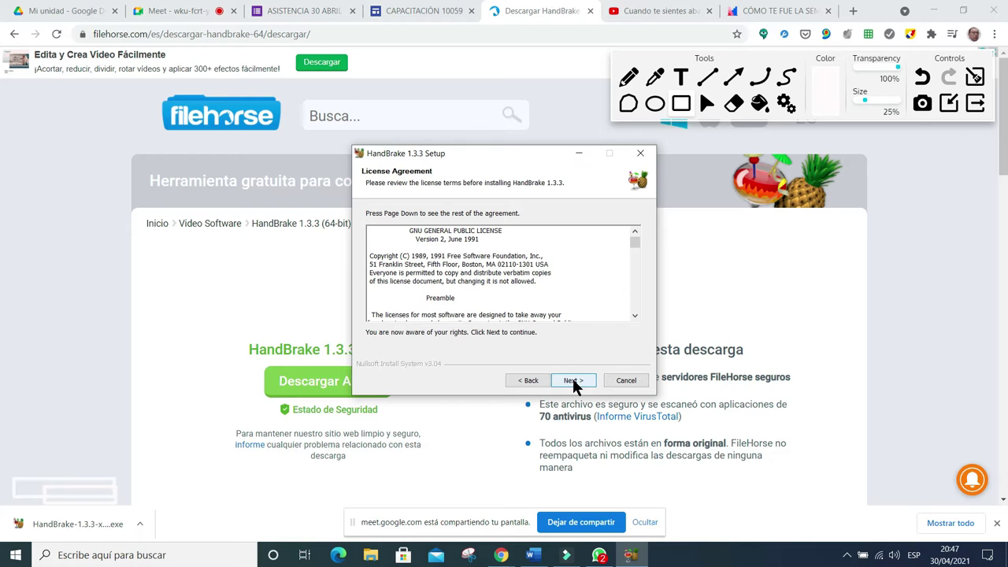
left_click(572, 382)
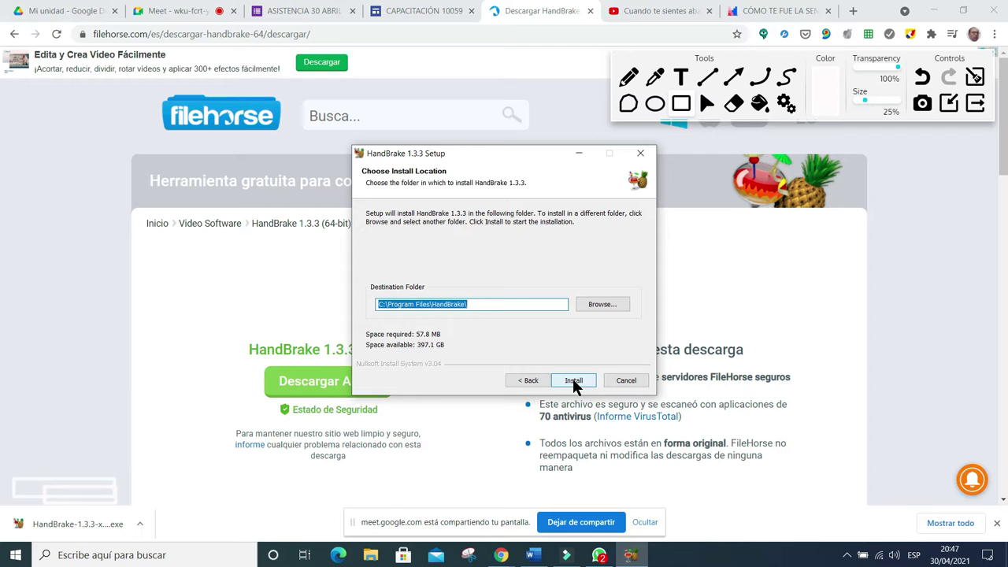
left_click(573, 381)
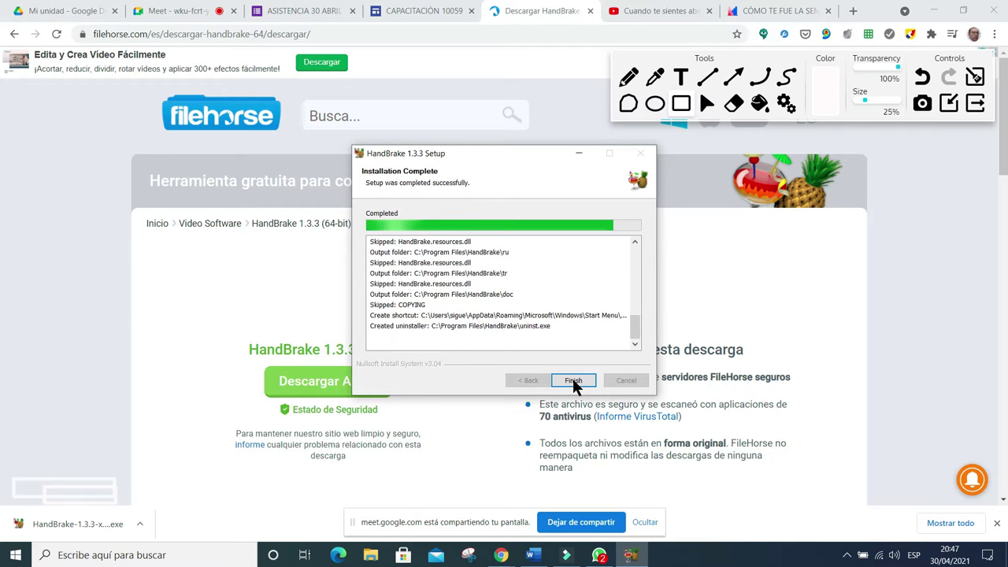
left_click(571, 381)
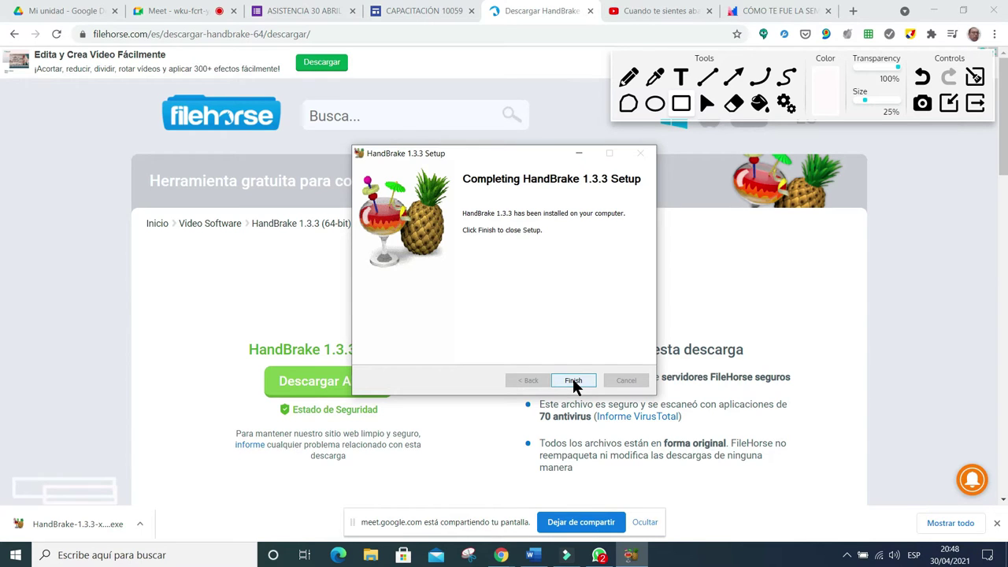
left_click(572, 381)
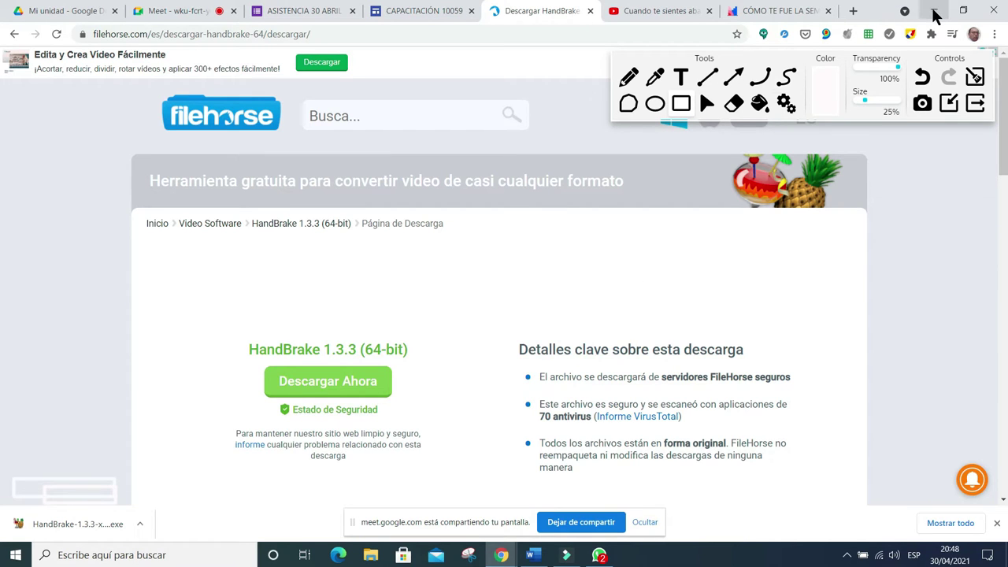
Minimize the browser, WhatsApp and Word windows to show the HandBrake shortcut on the desktop.
left_click(934, 13)
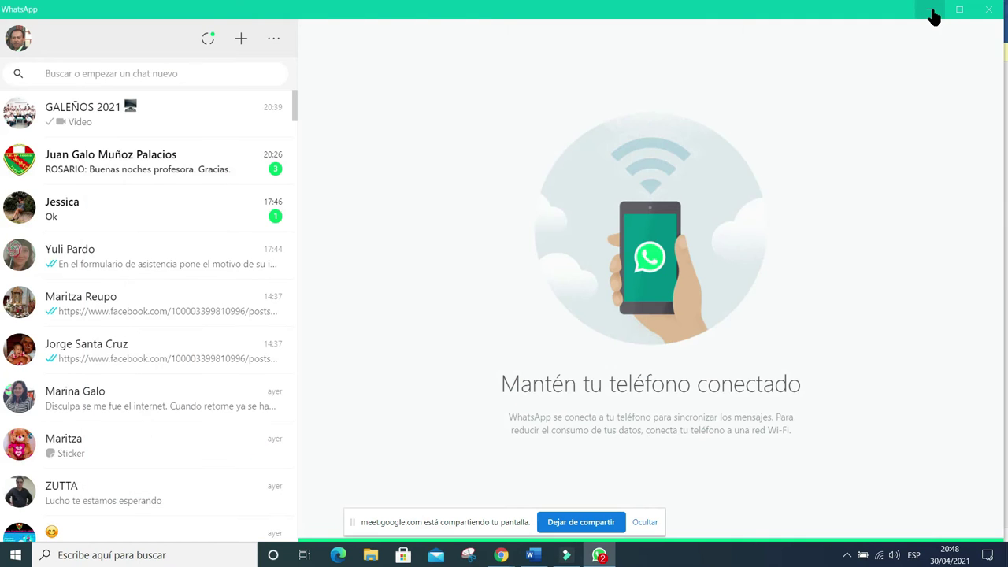
left_click(931, 11)
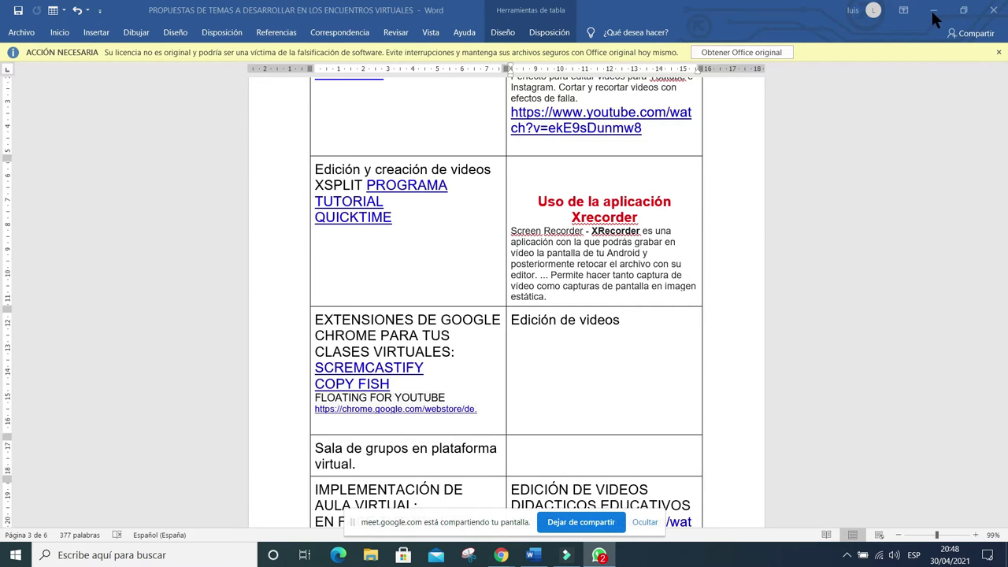
left_click(931, 9)
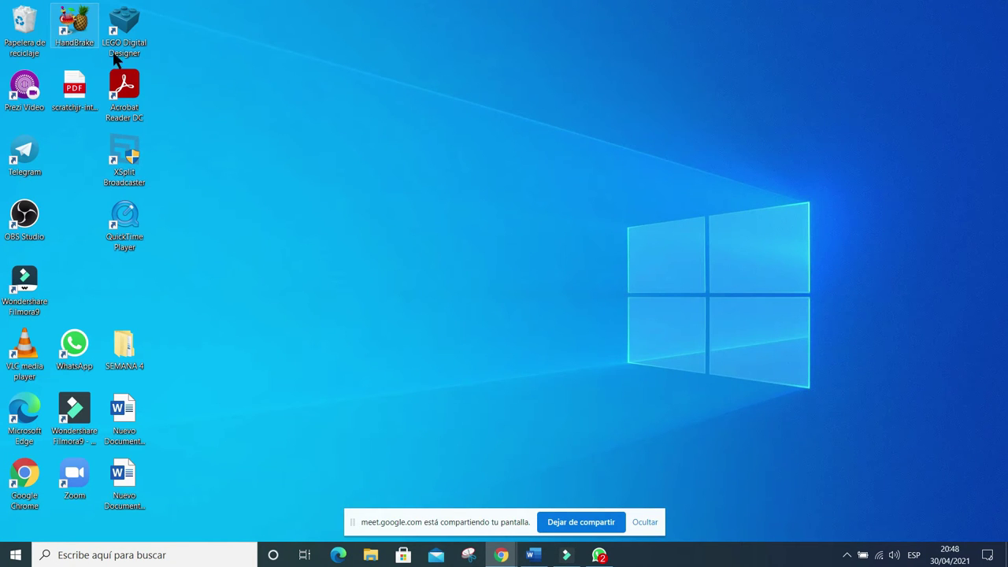
left_click(185, 55)
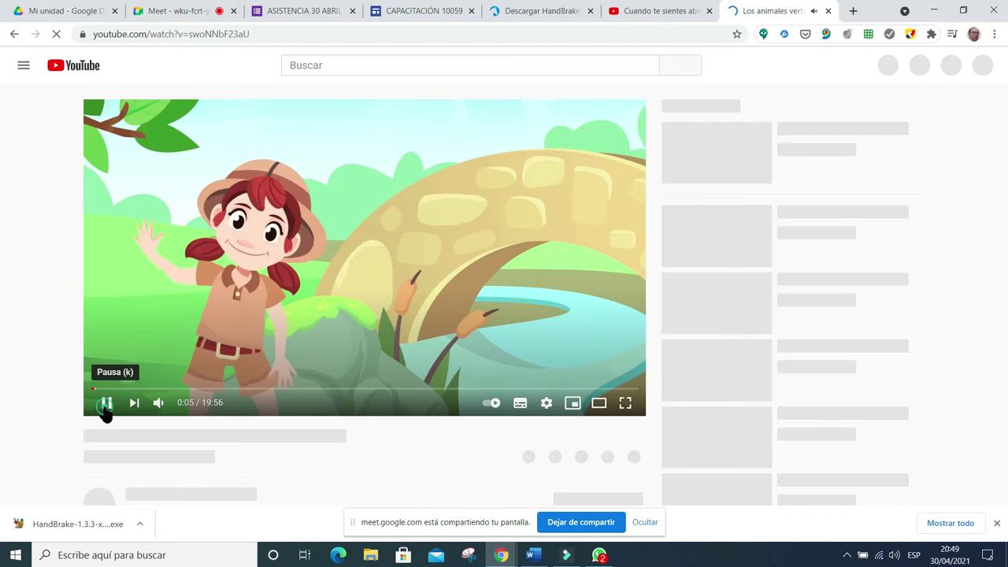
Pause the YouTube video, then search for "descargar videos de youtube a pc" in a new tab and open the SaveFrom.net downloader.
left_click(107, 404)
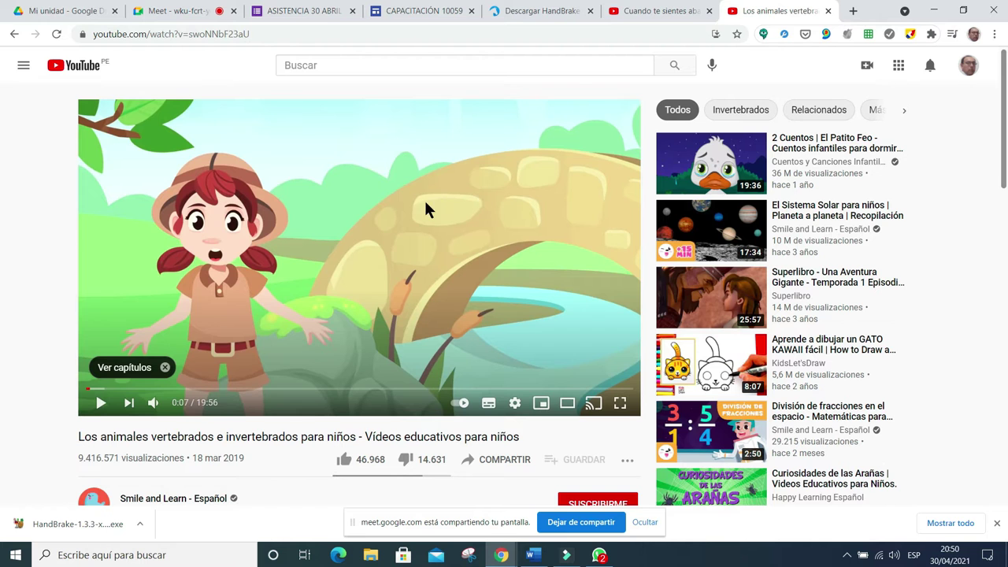
left_click(854, 11)
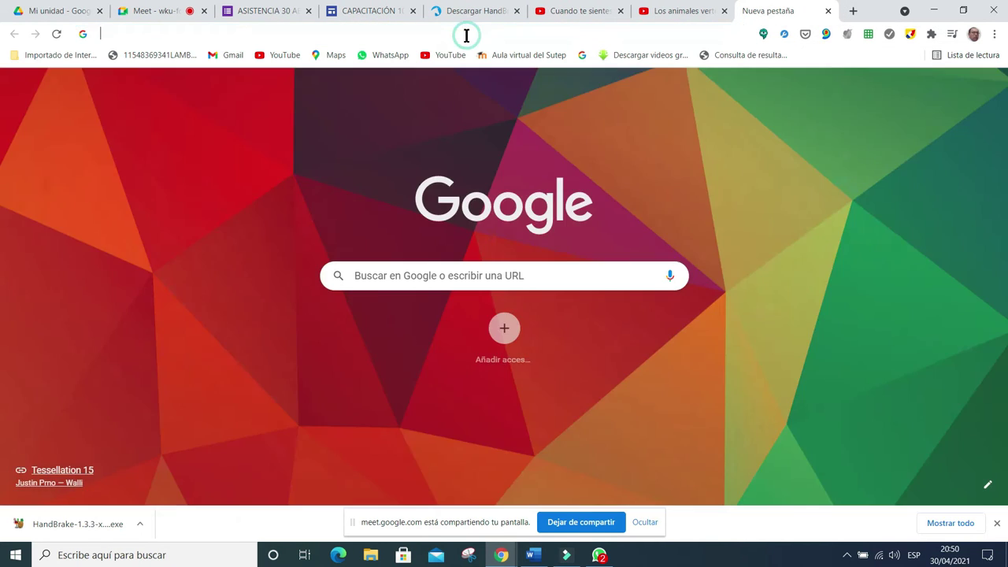
left_click(466, 34)
type("DE")
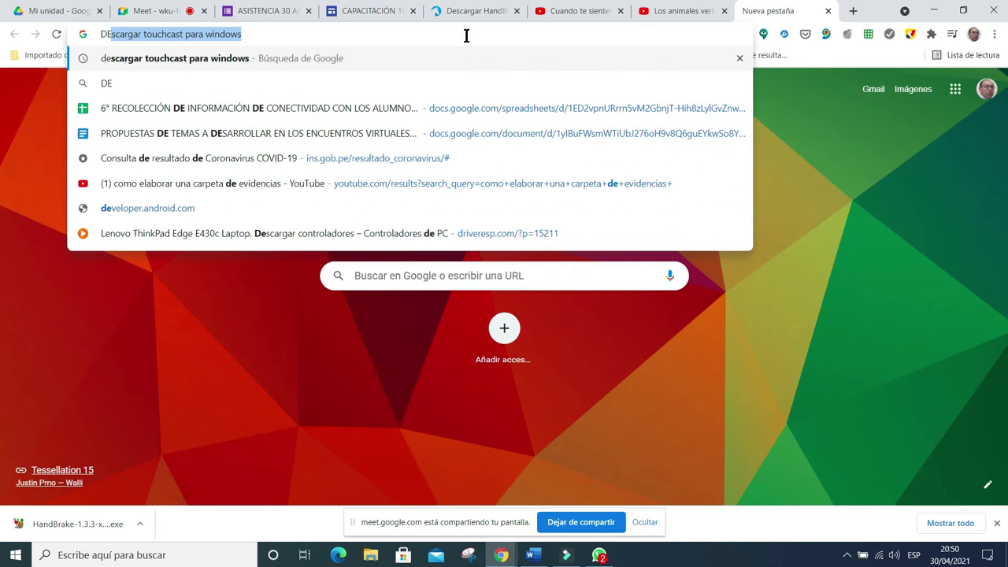
type("SCARGAR")
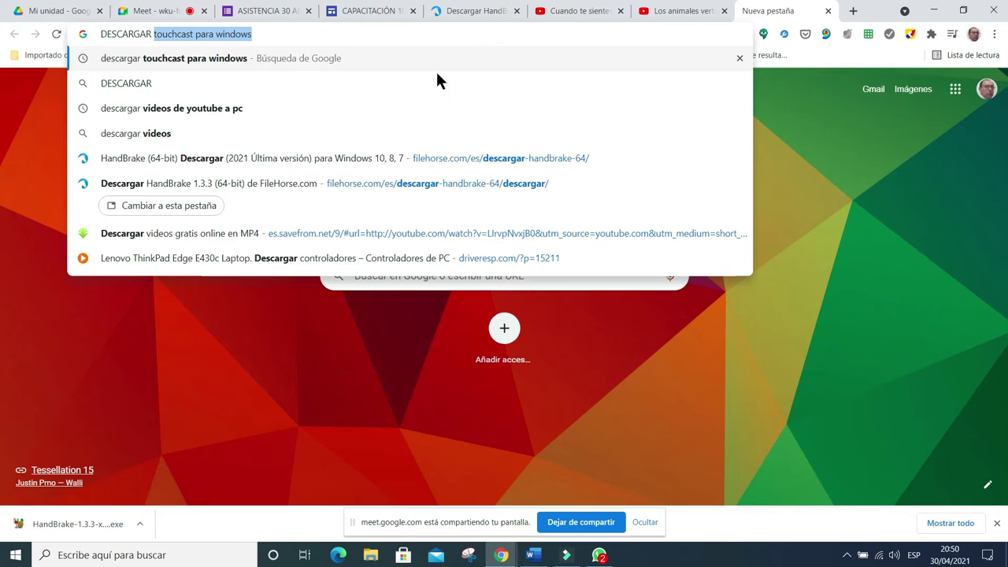
left_click(217, 112)
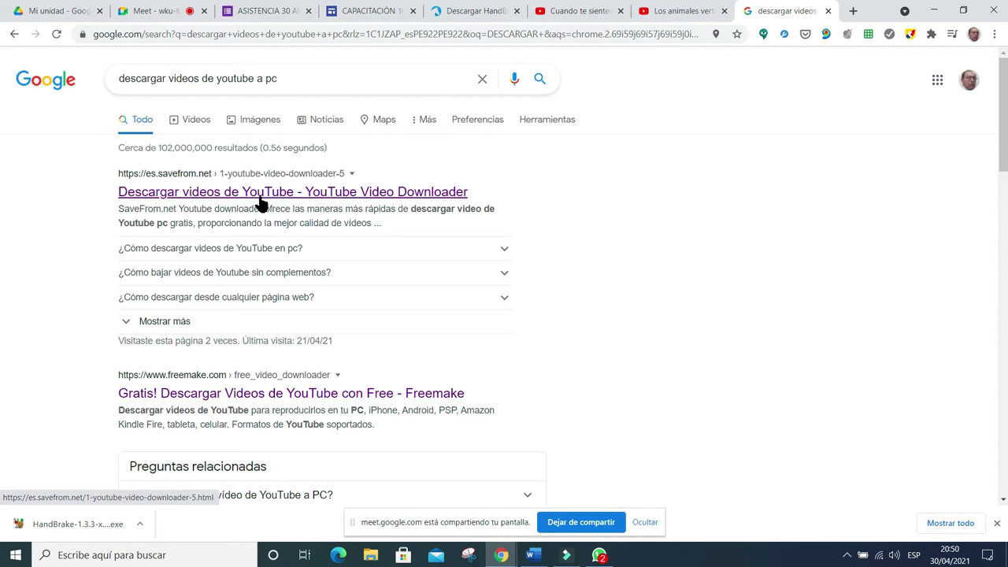
left_click(412, 192)
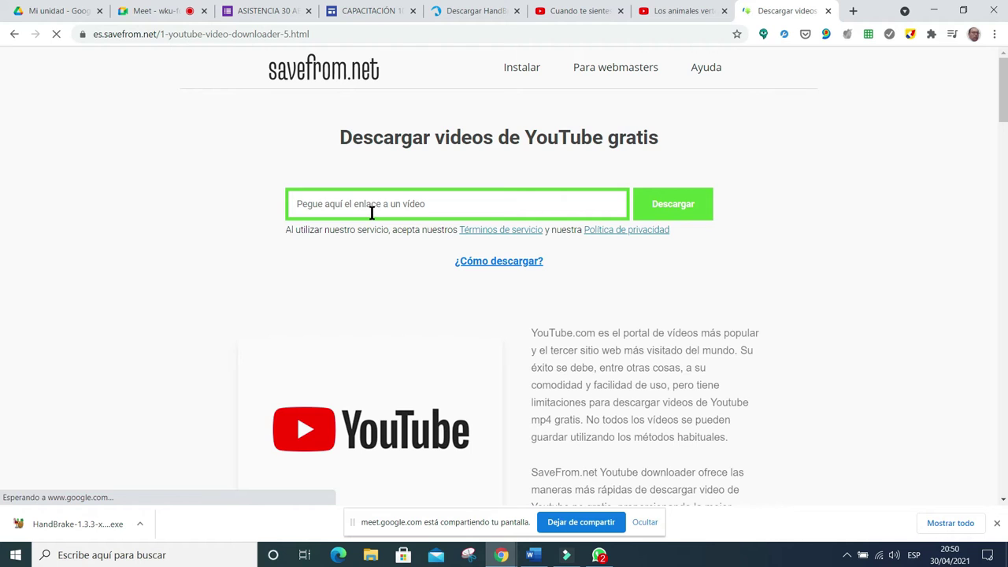
Draw a rectangle annotation around the video link field on the SaveFrom.net page.
left_click(910, 34)
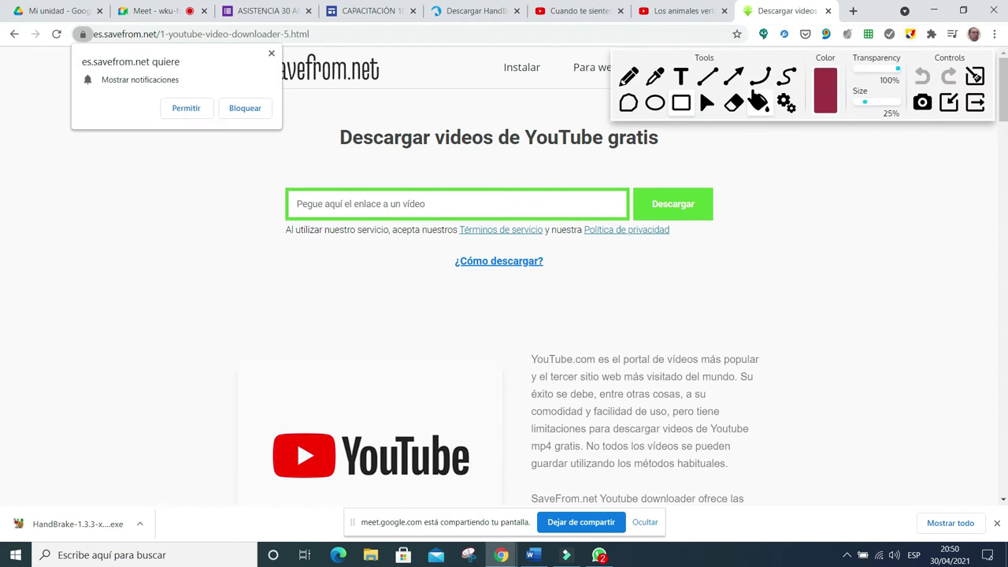
mouse_move(264, 191)
left_mouse_down()
mouse_move(265, 218)
mouse_move(286, 225)
mouse_move(499, 226)
mouse_move(573, 209)
left_mouse_up()
left_click_drag(658, 244, 667, 259)
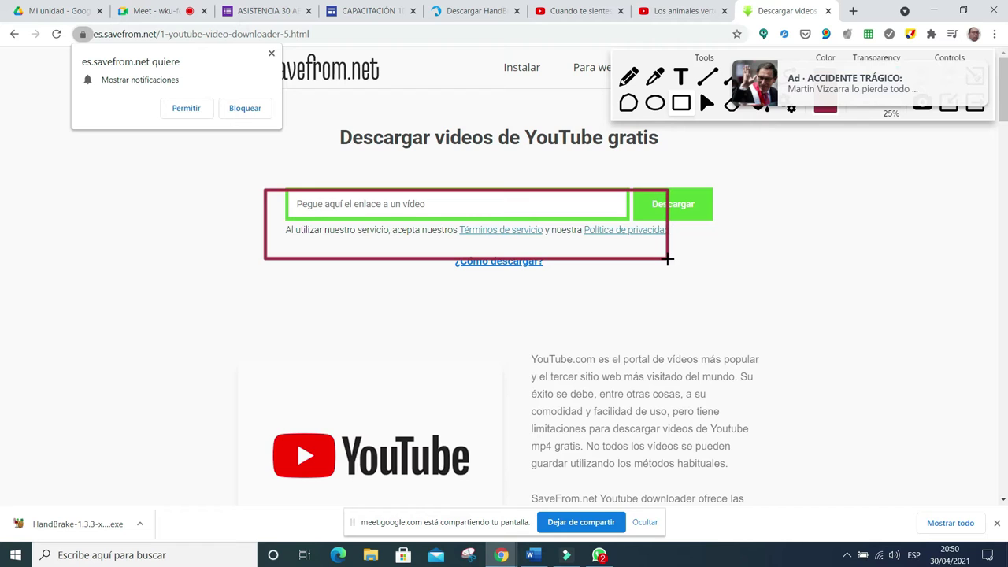
left_click(441, 204)
Copy the address of the YouTube video "Los animales vertebrados e invertebrados para niños".
left_click(670, 11)
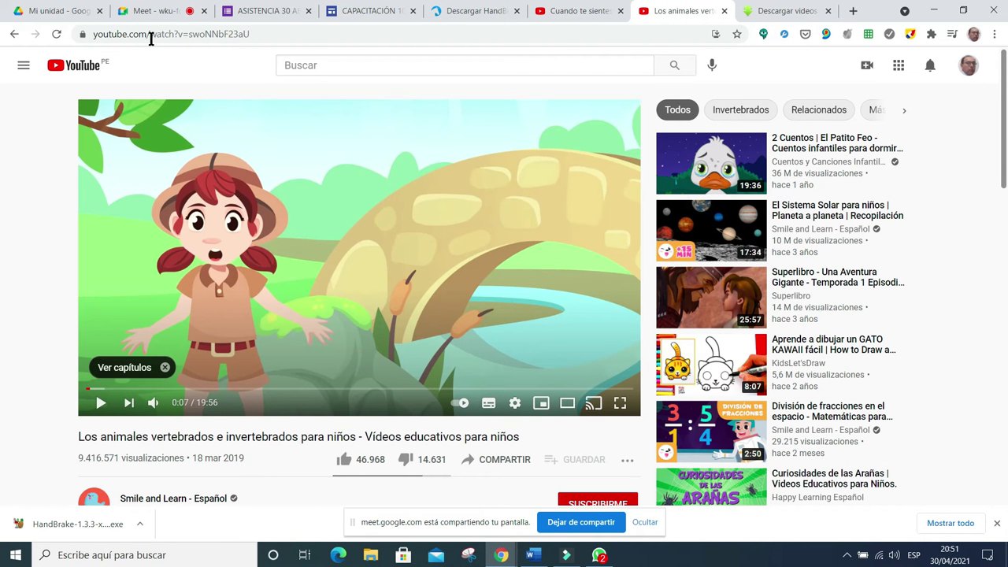
left_click(910, 35)
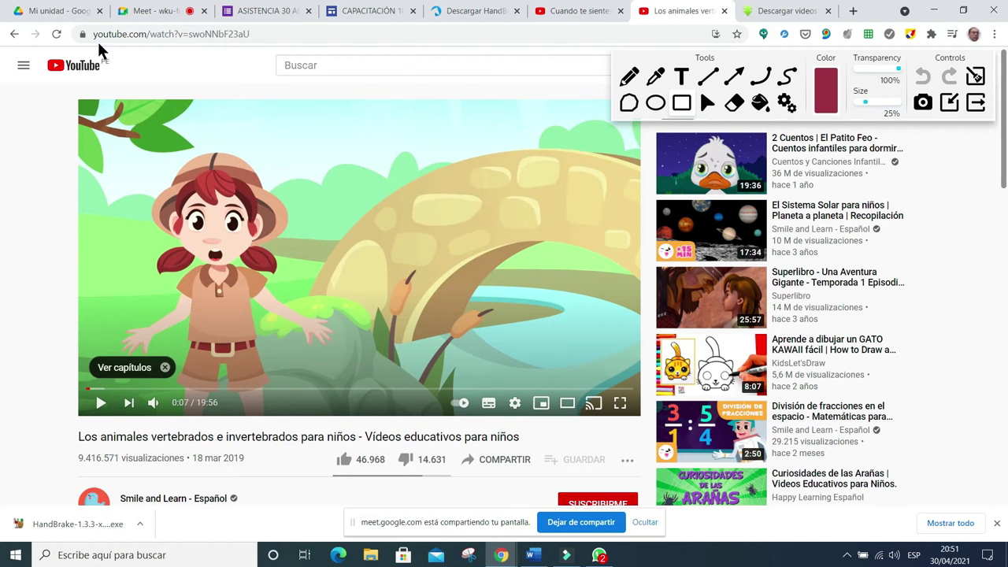
left_click_drag(93, 33, 249, 34)
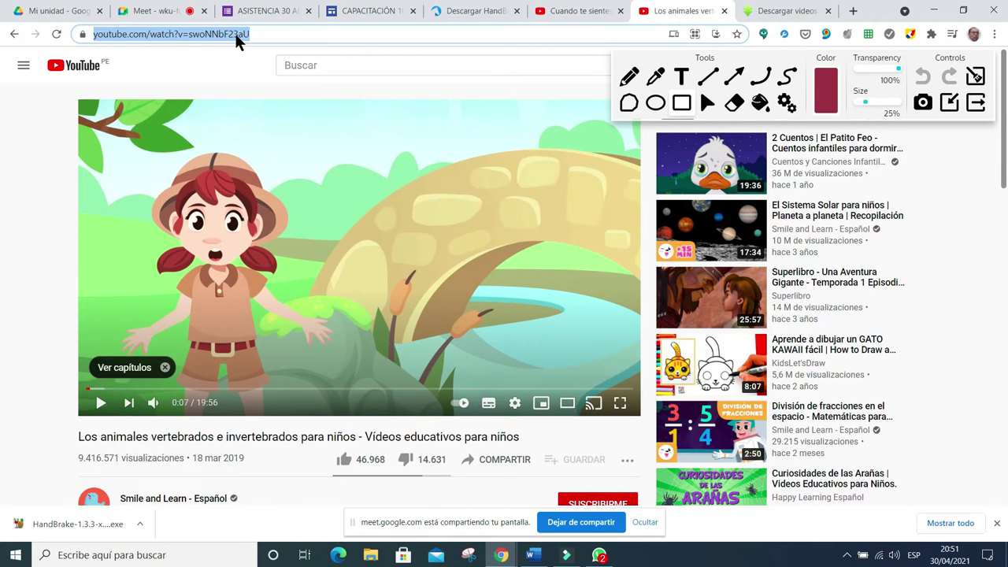
right_click(236, 41)
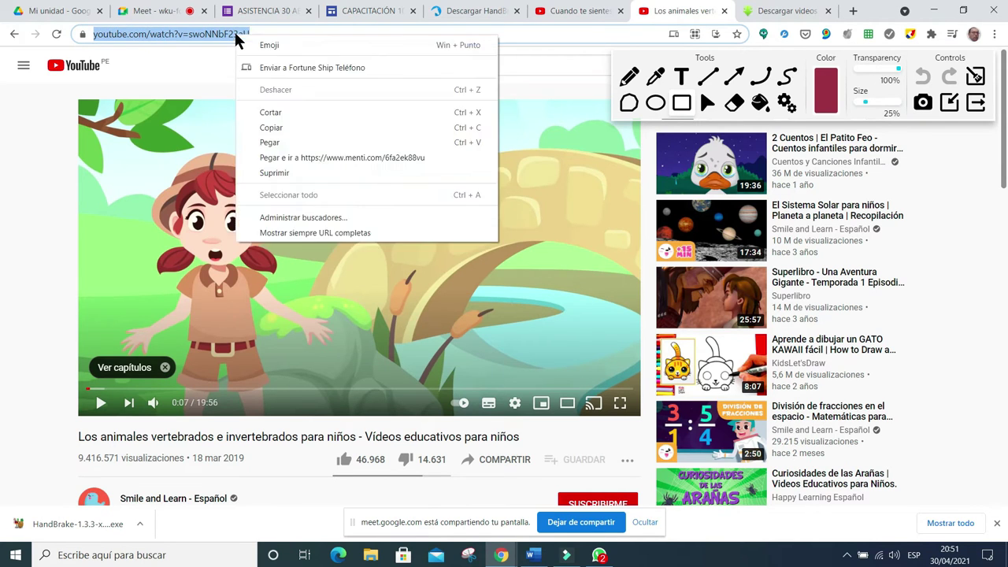
left_click(271, 127)
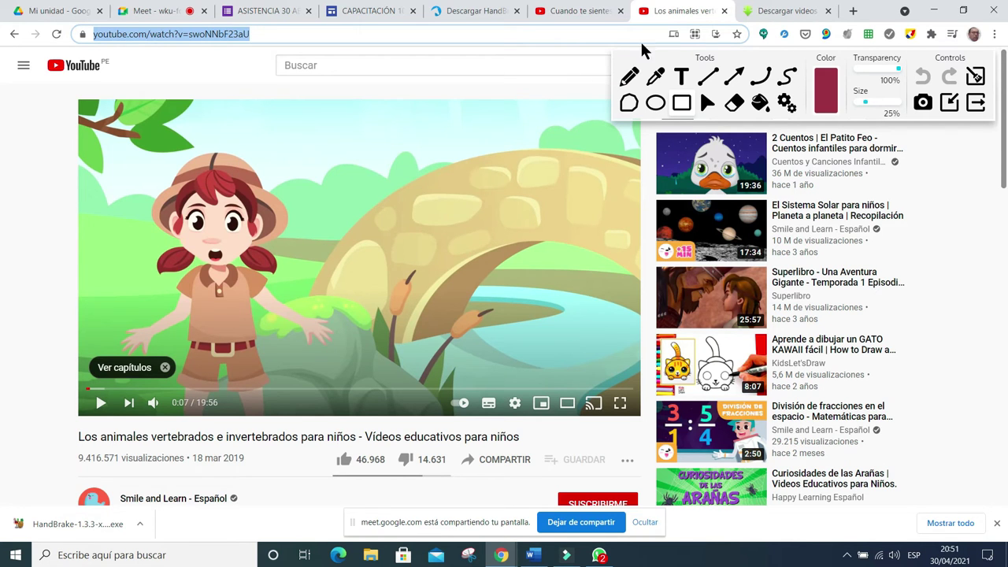
left_click(780, 11)
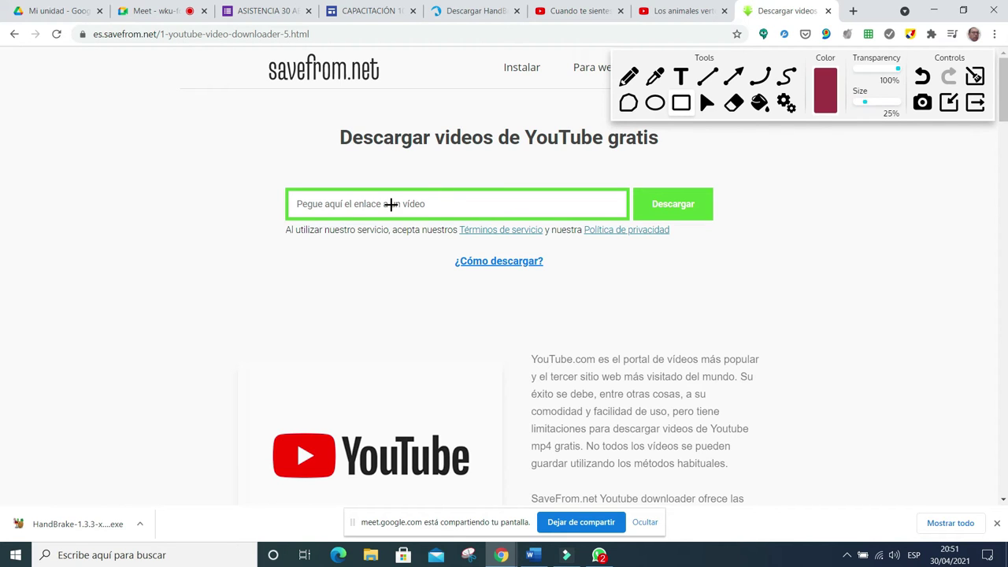
left_click(976, 101)
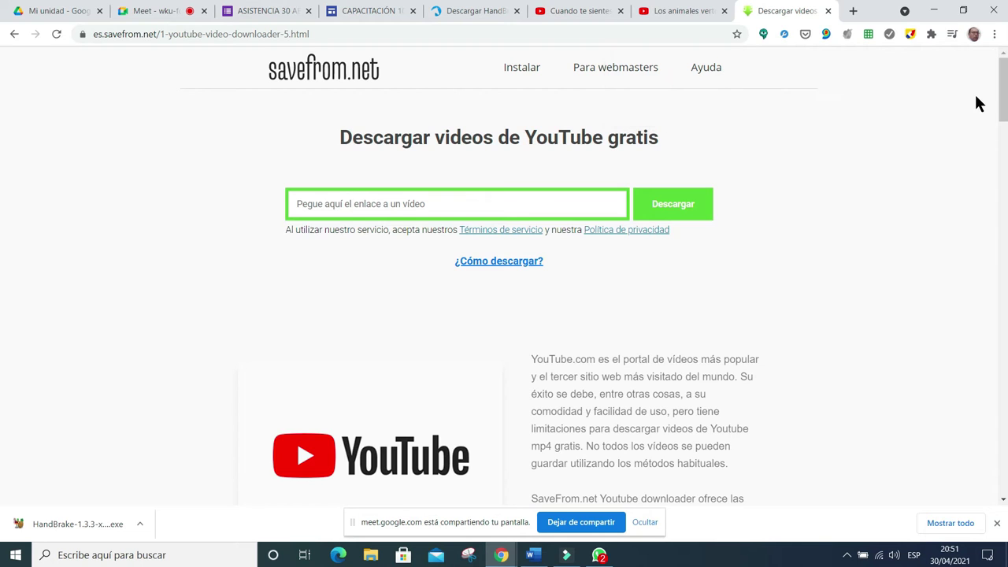
left_click(476, 200)
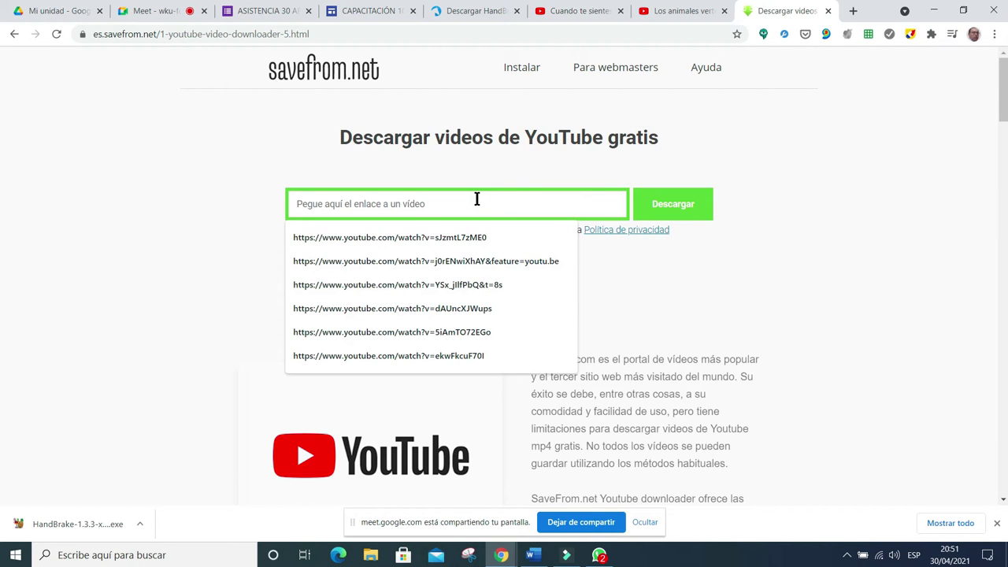
type("https://www.youtube.com/watch?v=swoNNeF23aU")
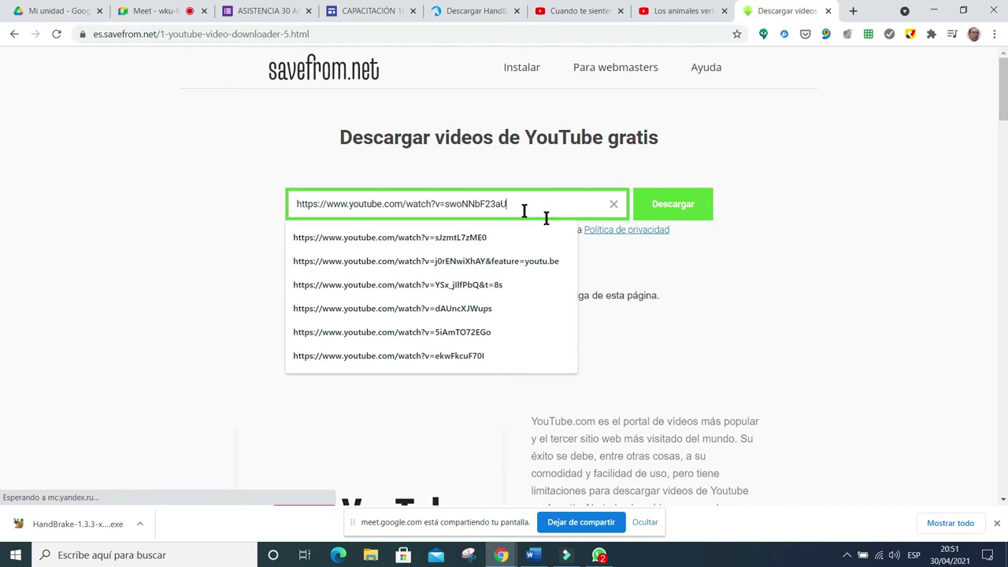
left_click(769, 278)
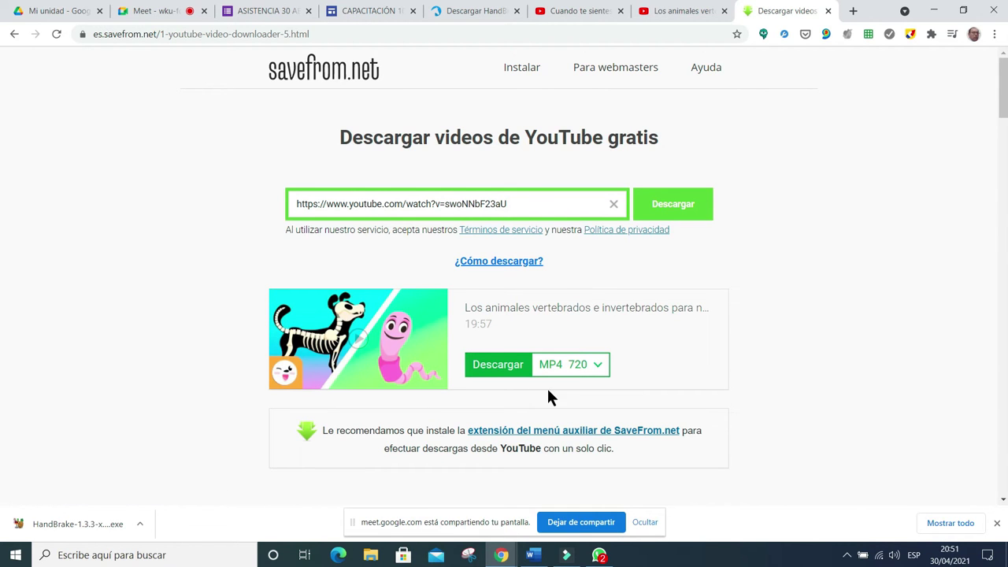
Choose MP4 360 as the format, dismiss the advertising tab, and download the paused video from its playback page.
left_click(597, 372)
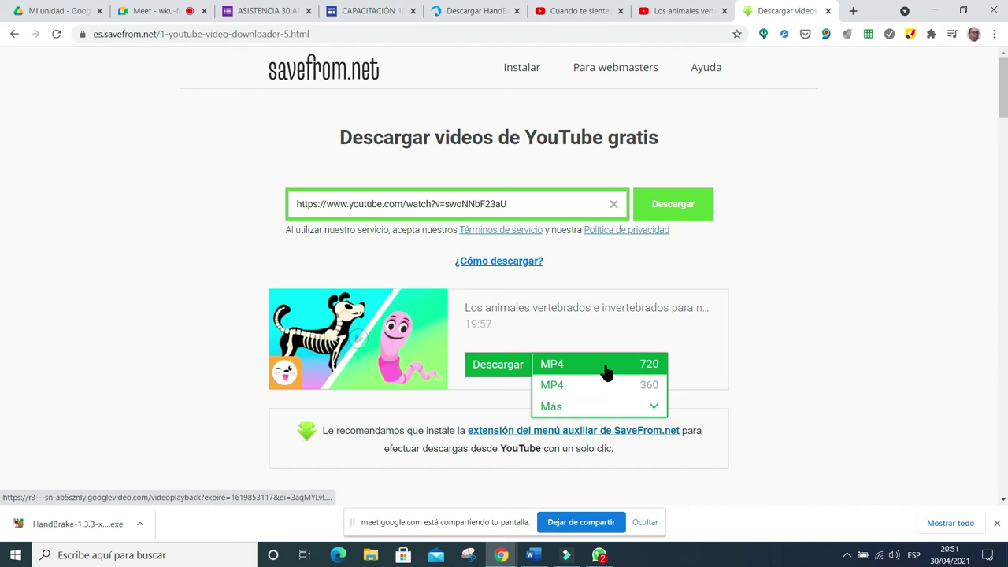
left_click(648, 386)
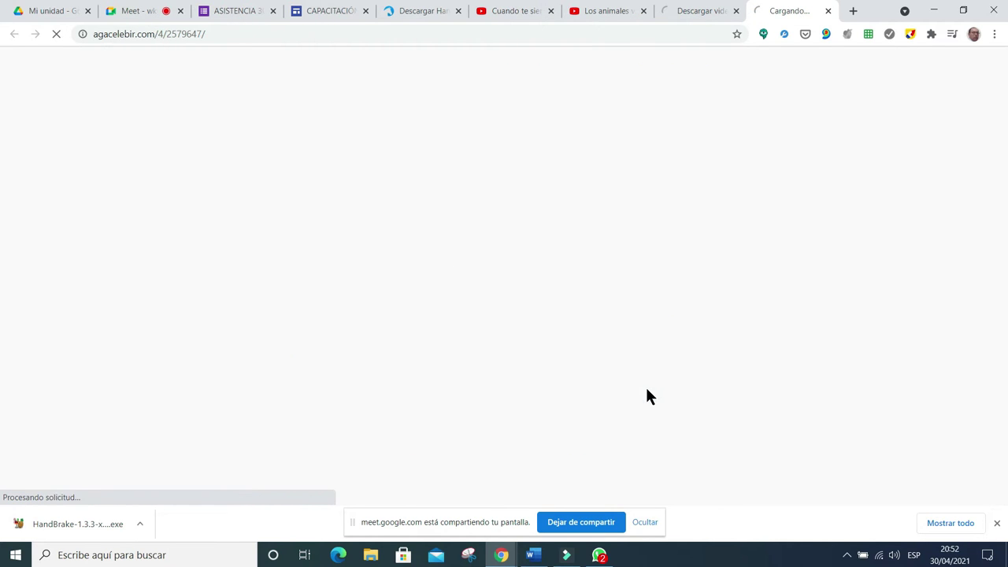
left_click(828, 11)
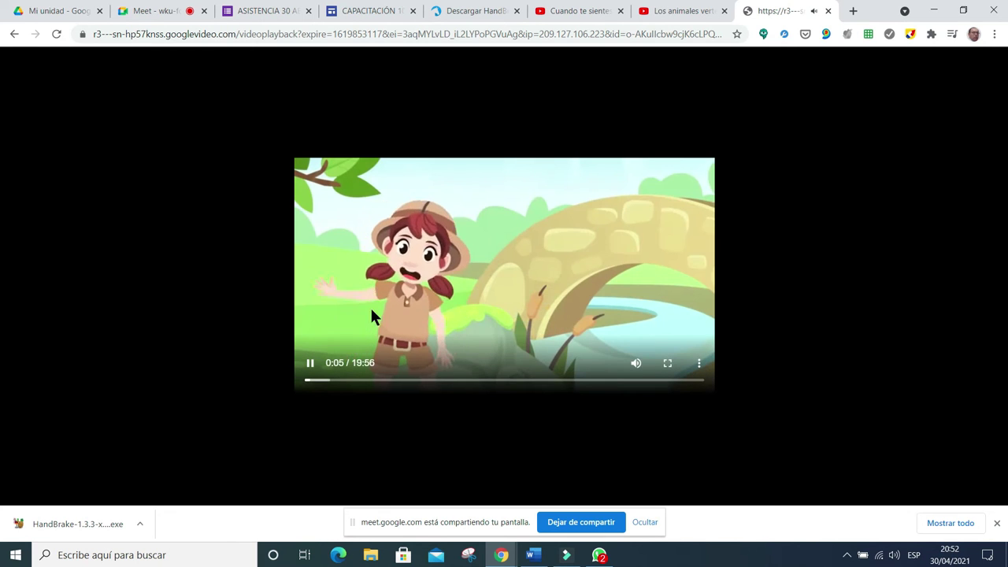
left_click(310, 364)
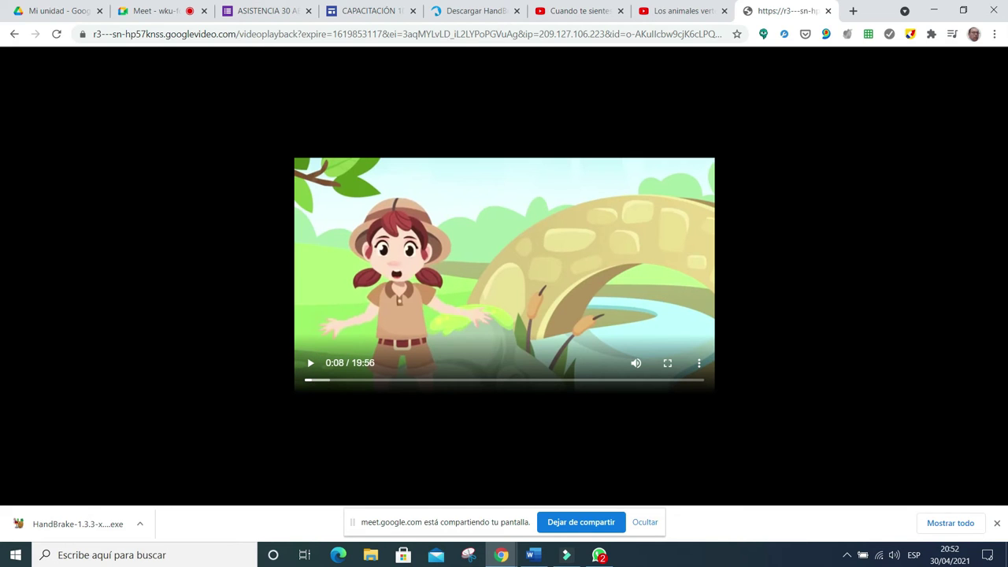
left_click(699, 364)
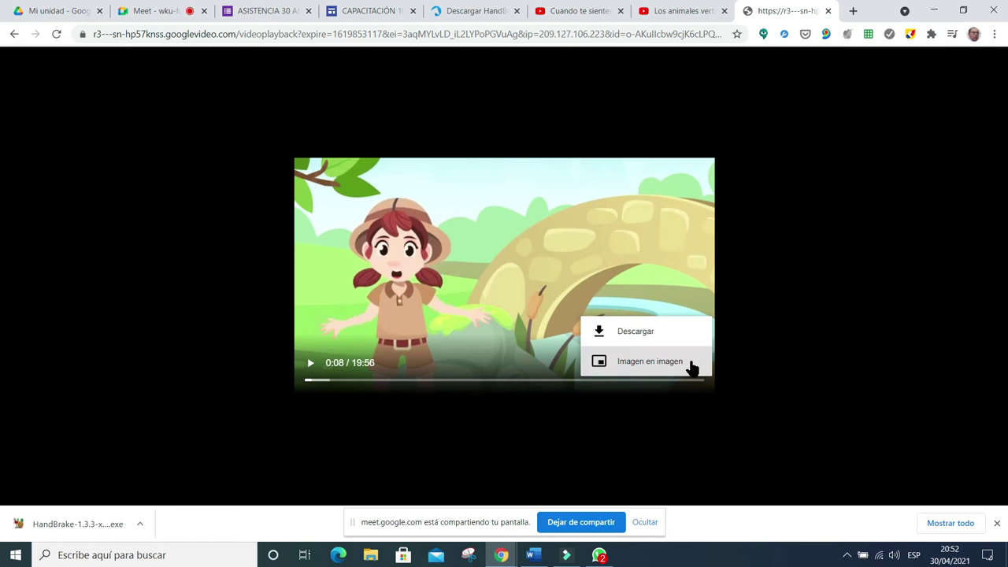
left_click(651, 334)
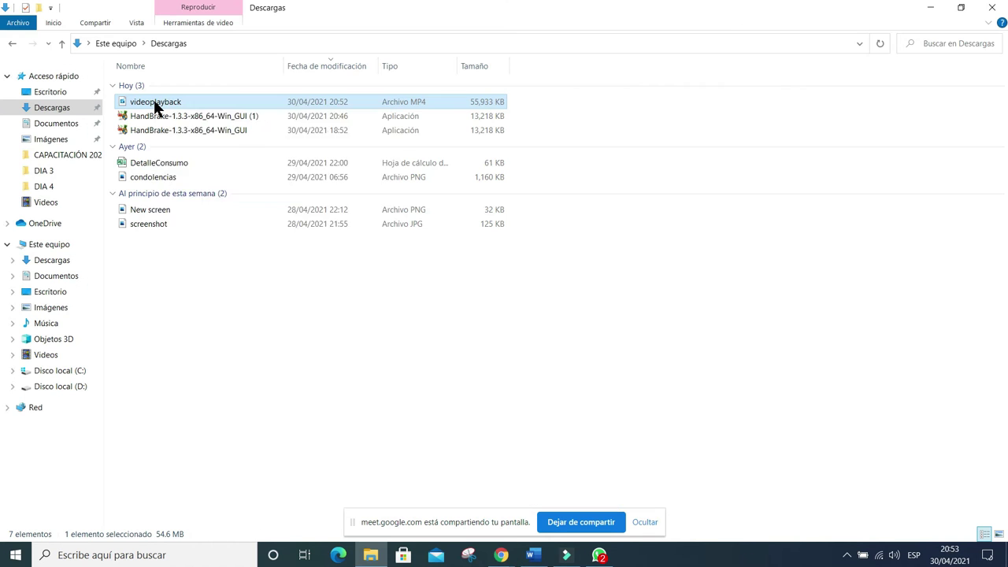
Rename the downloaded videoplayback file in the Descargas folder to LOS ANIMALES.
right_click(154, 102)
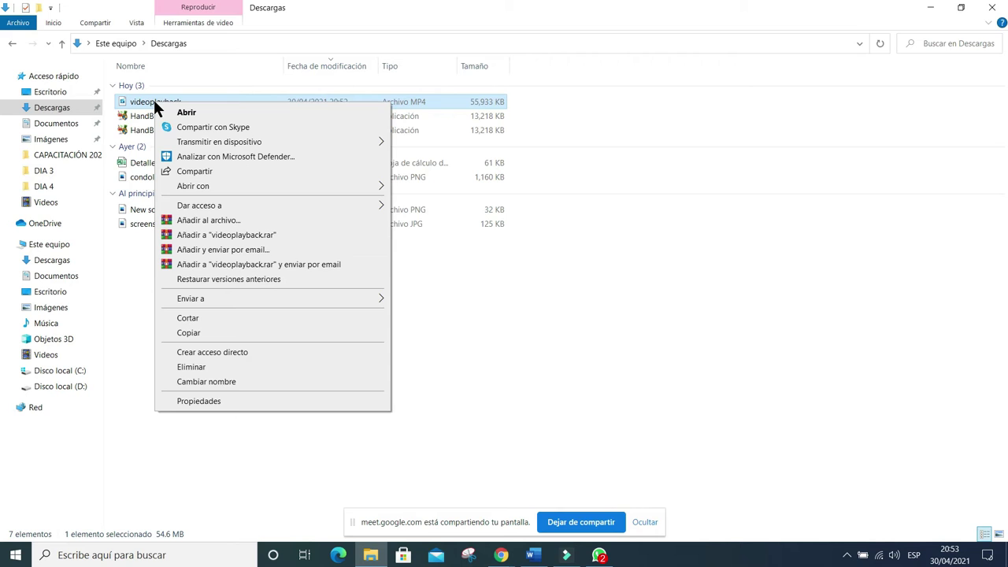
left_click(222, 381)
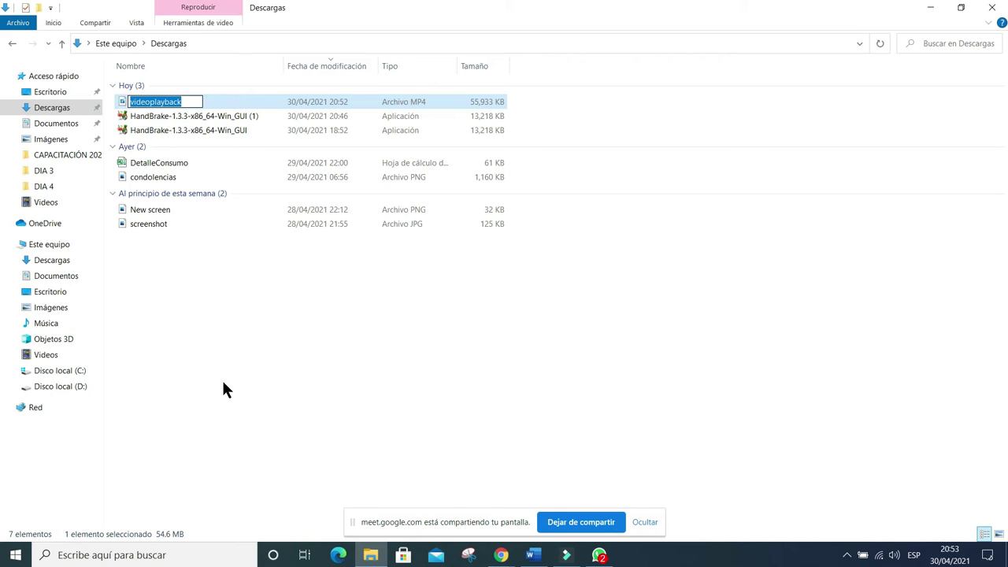
type("LOS A")
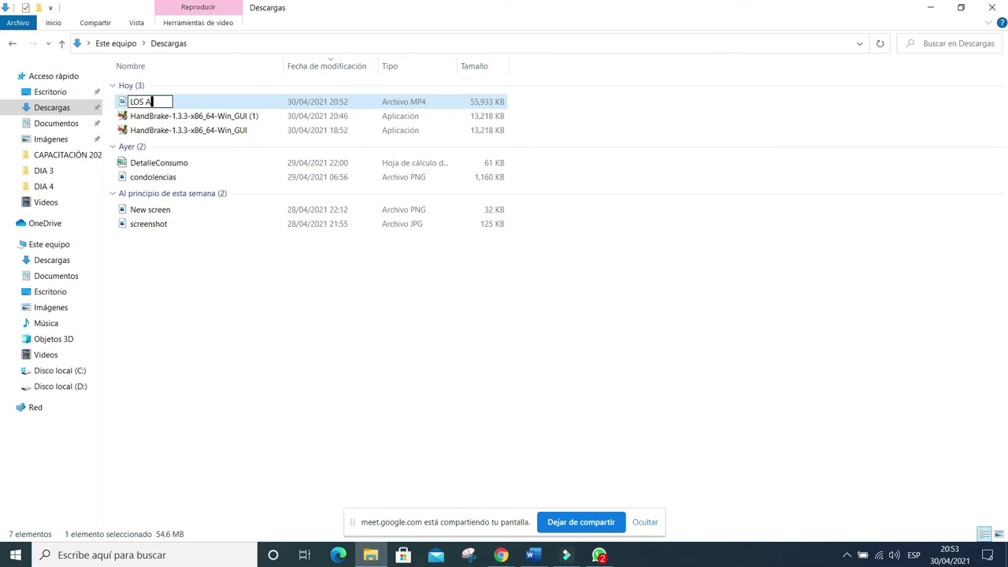
type("NIMALES")
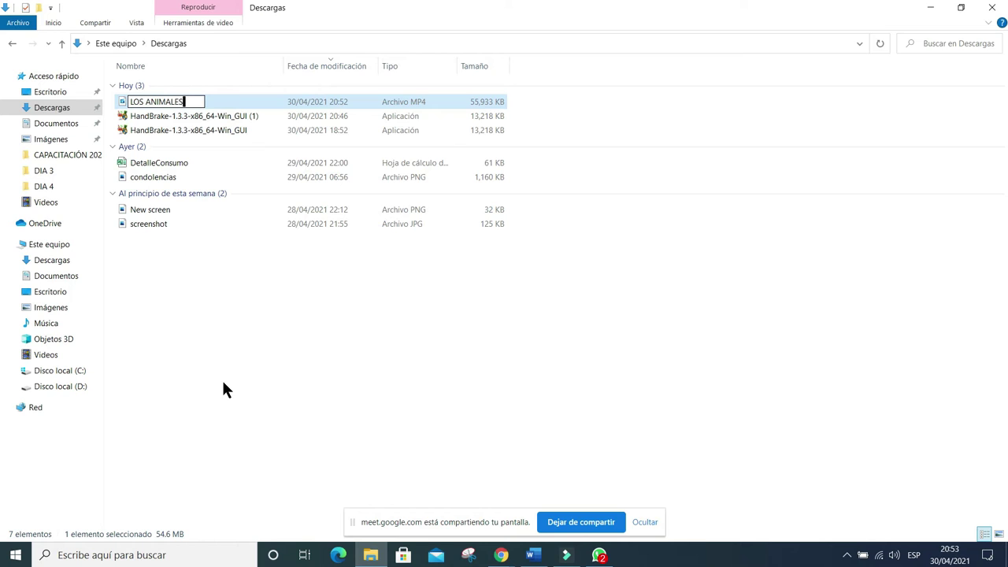
left_click(665, 305)
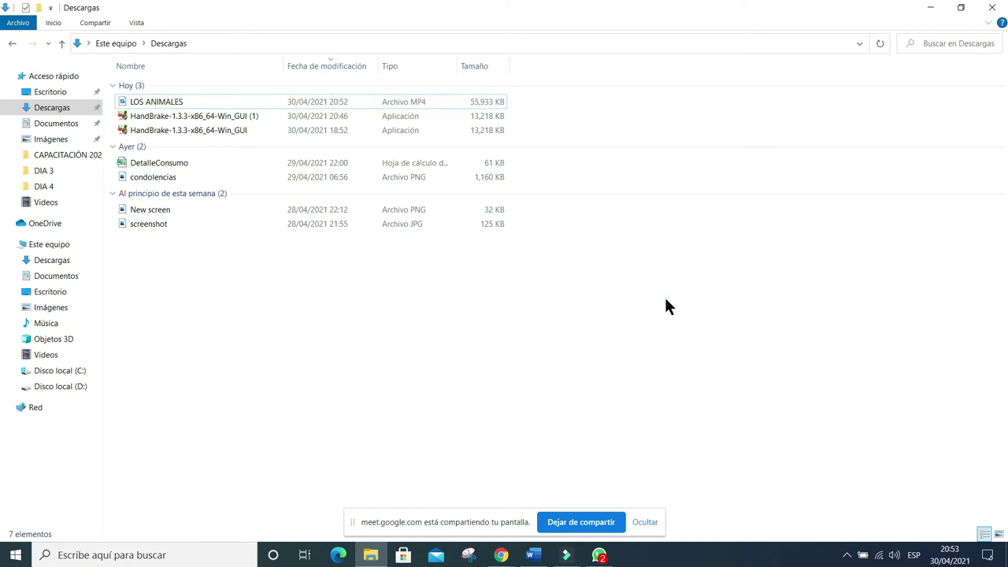
Check the size and general properties of the LOS ANIMALES video file.
right_click(156, 103)
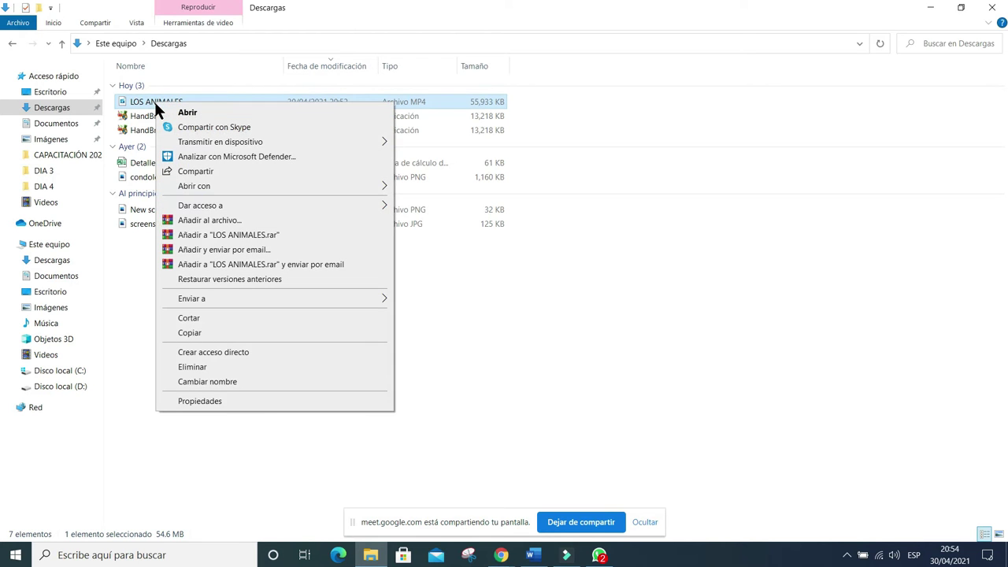
left_click(197, 400)
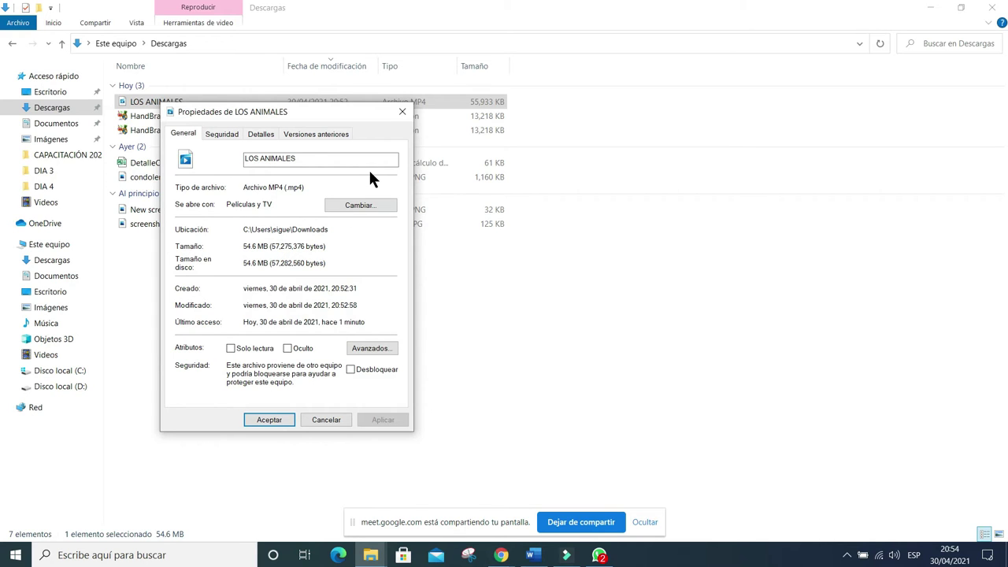
left_click(402, 111)
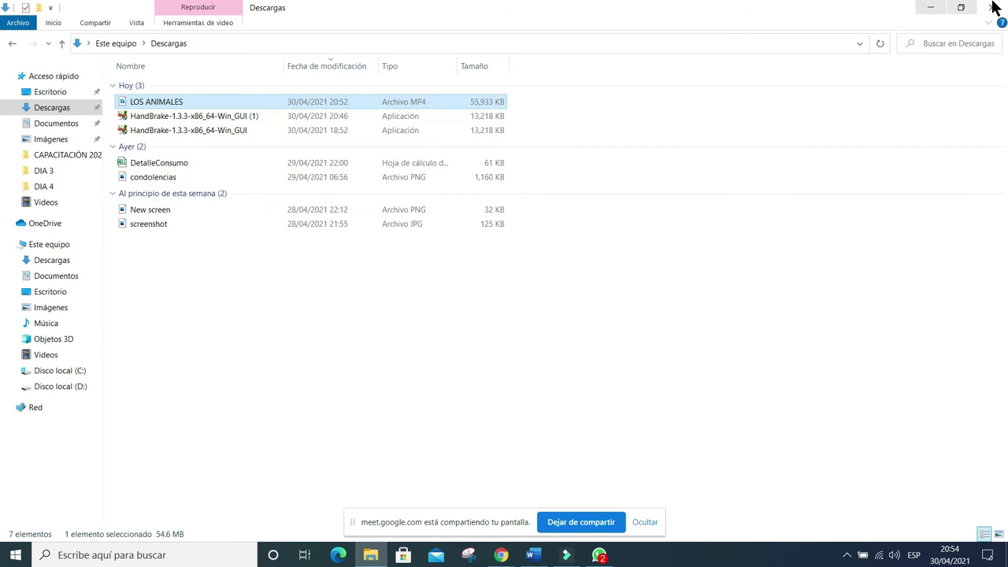
Clear the open windows from the desktop, launch HandBrake and load LOS ANIMALES from the Descargas folder as the single-file source.
left_click(932, 8)
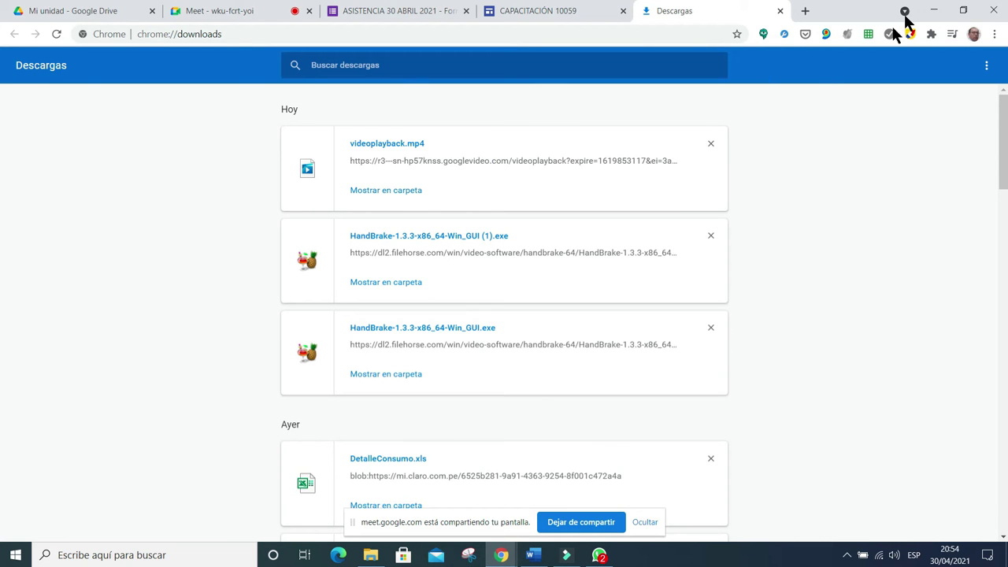
left_click(934, 11)
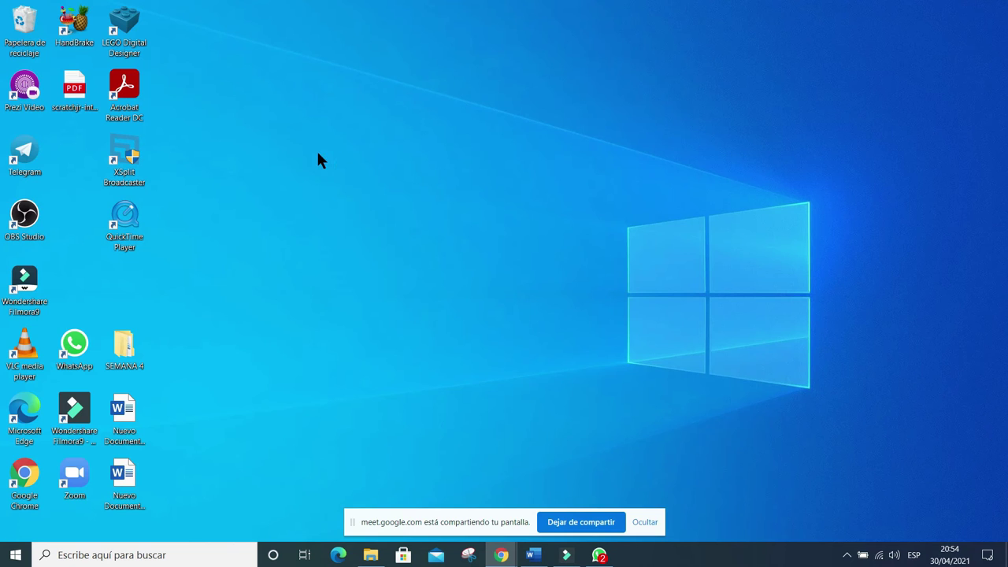
double_click(73, 36)
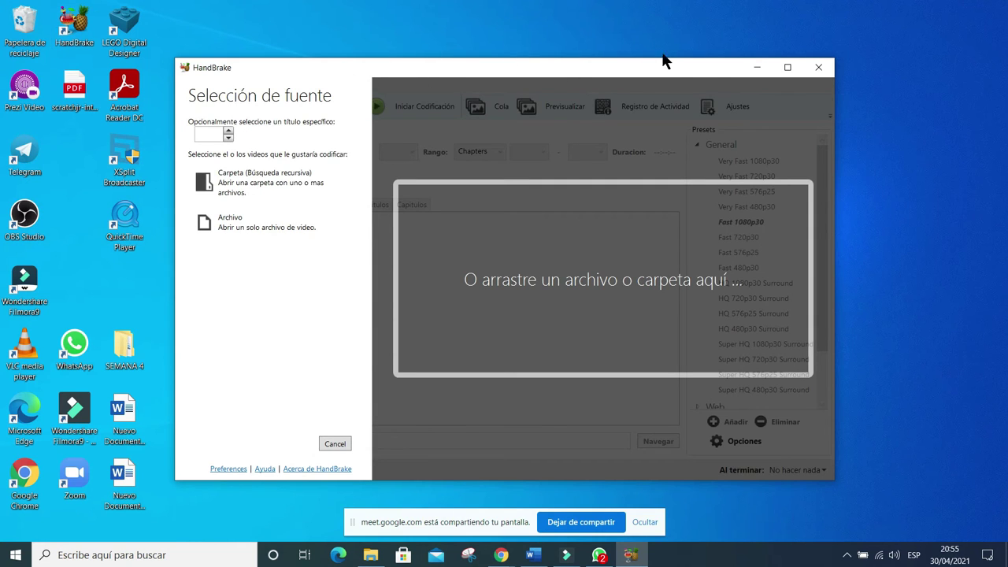
left_click(251, 225)
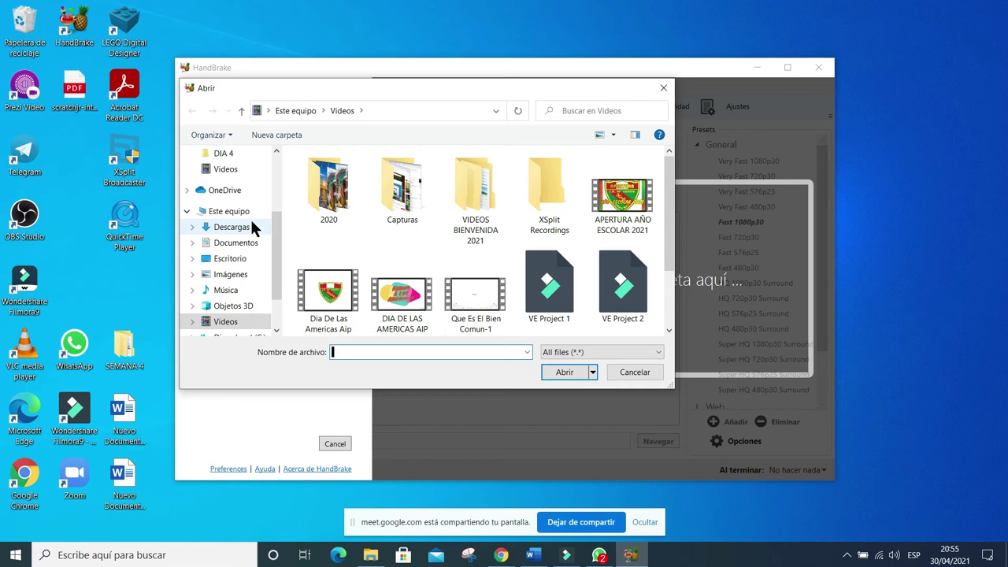
left_click(251, 225)
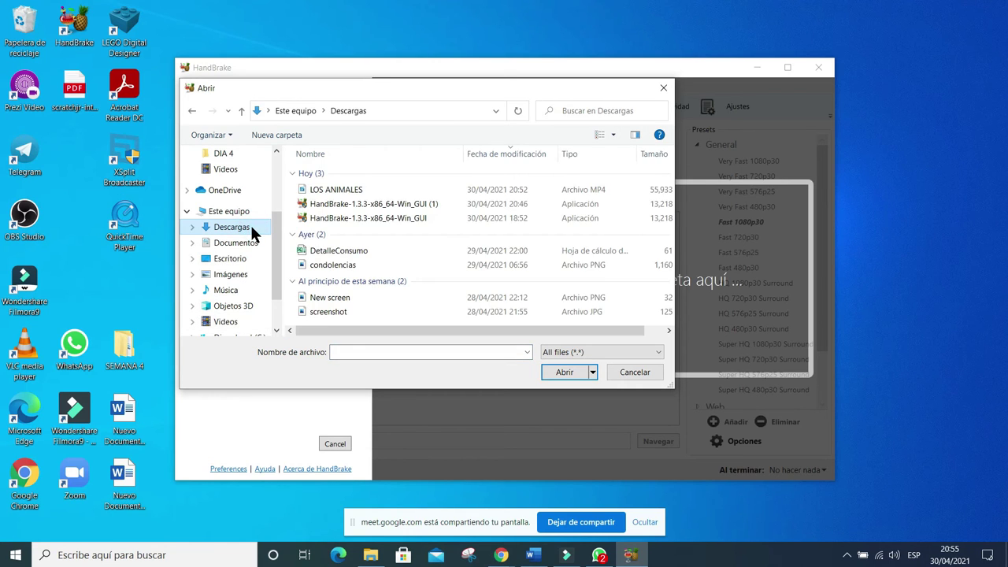
left_click(329, 197)
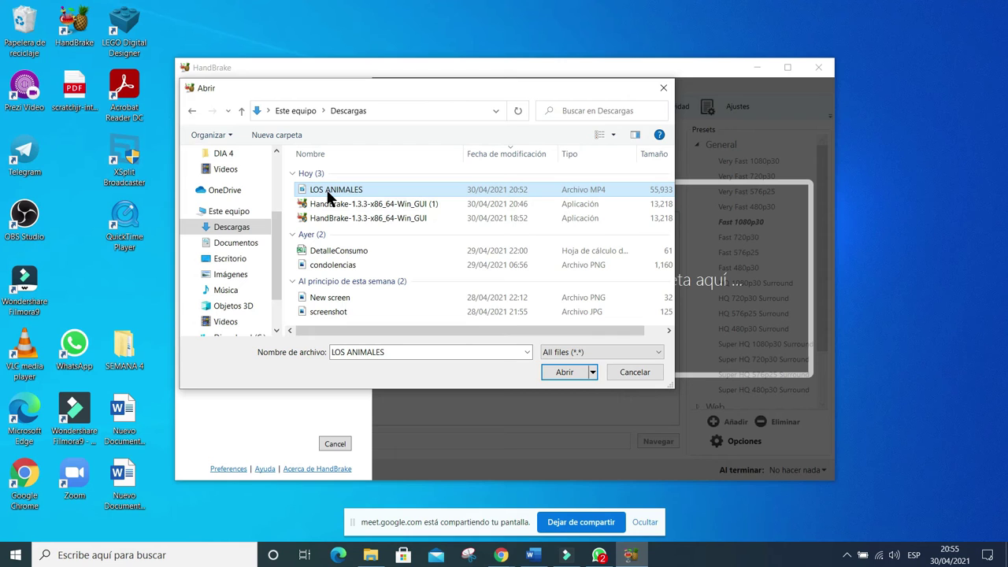
left_click(567, 370)
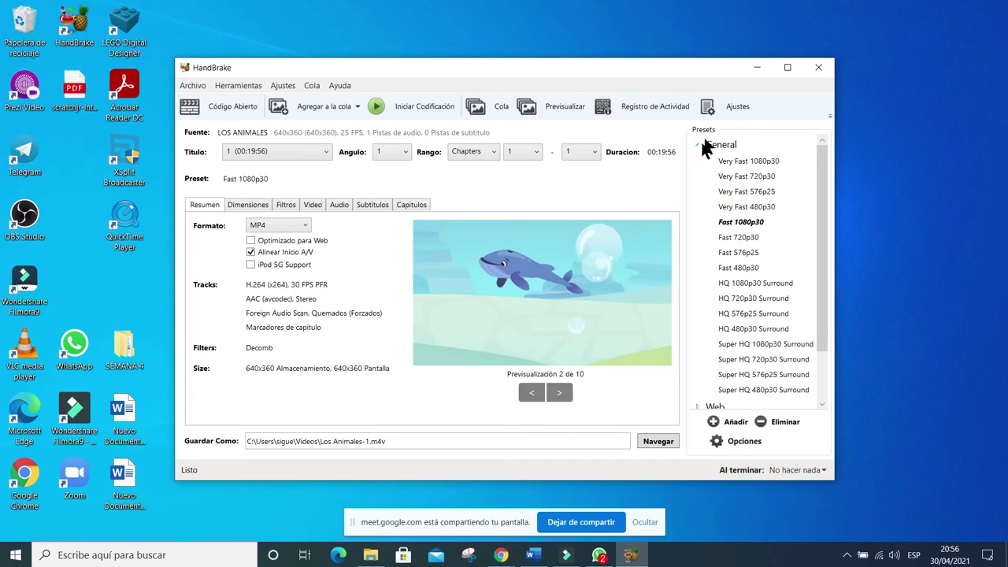
Keep the presets list displayed and select the Very Fast 1080p30 preset.
left_click(737, 107)
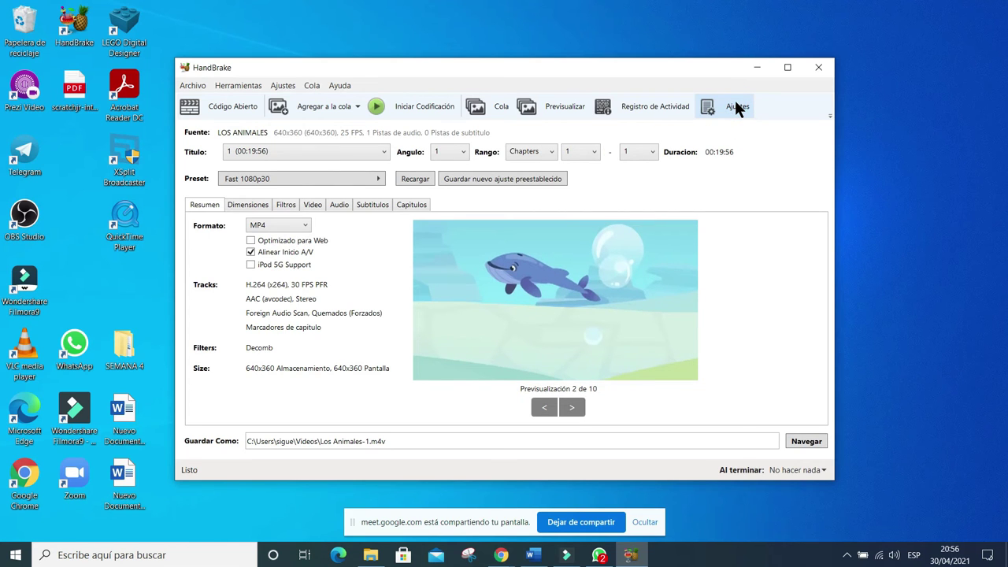
left_click(735, 102)
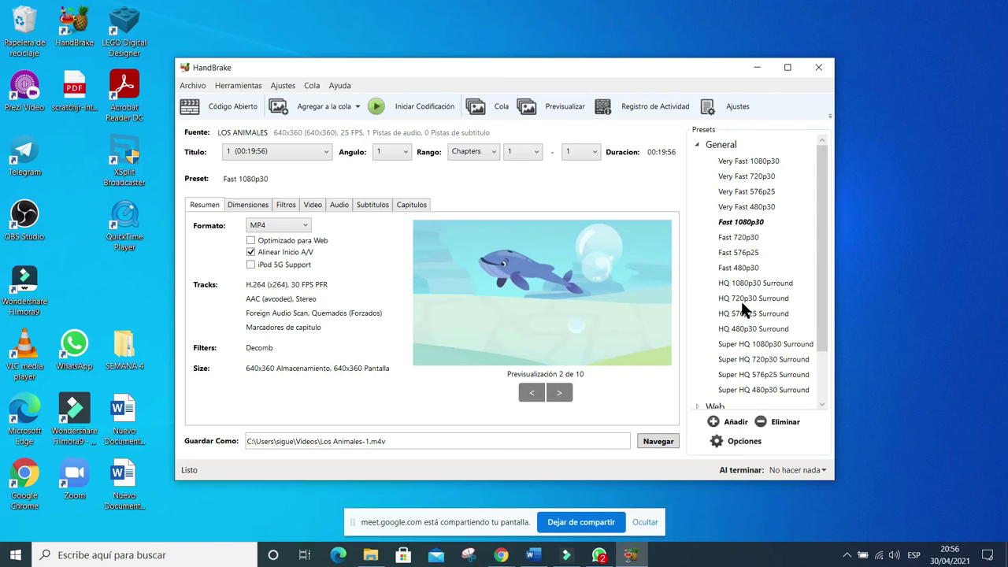
left_click(733, 106)
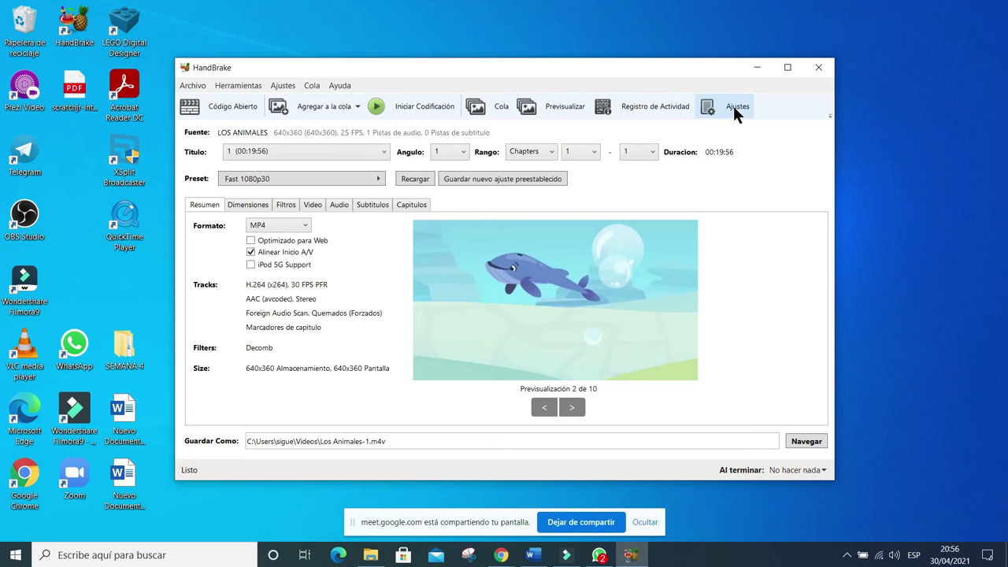
left_click(733, 104)
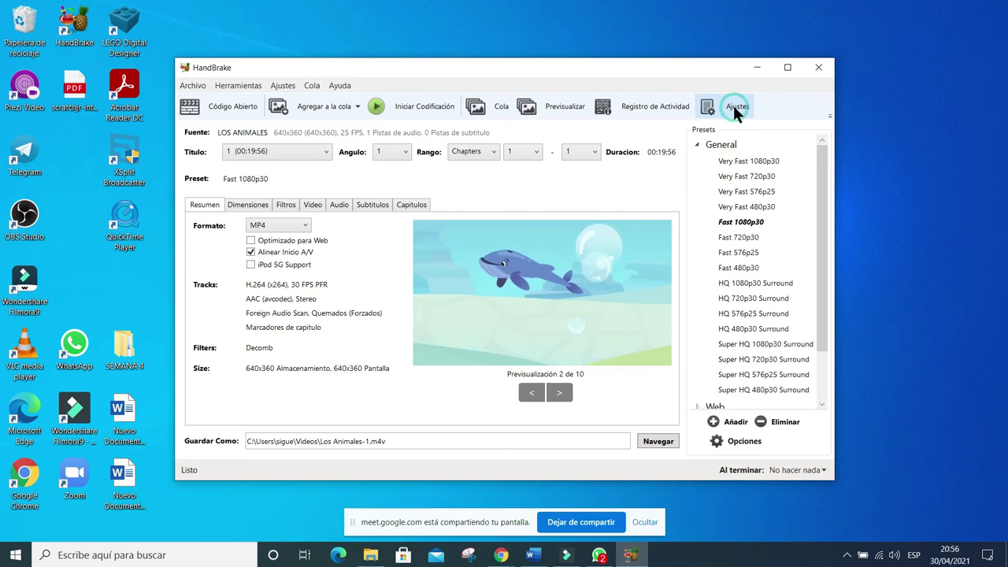
left_click(738, 162)
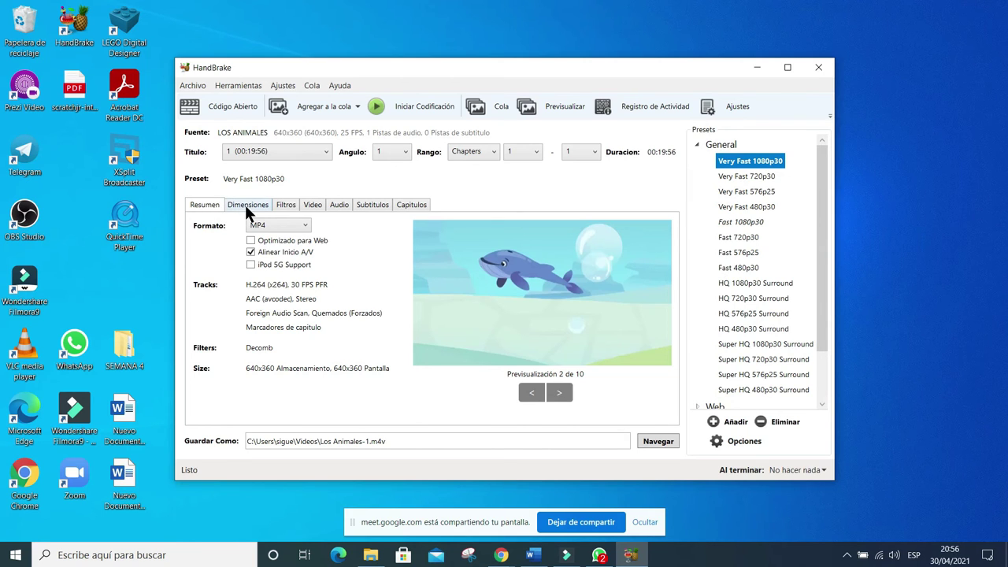
Lower the video's constant quality to RF 34.5 and start encoding.
left_click(314, 204)
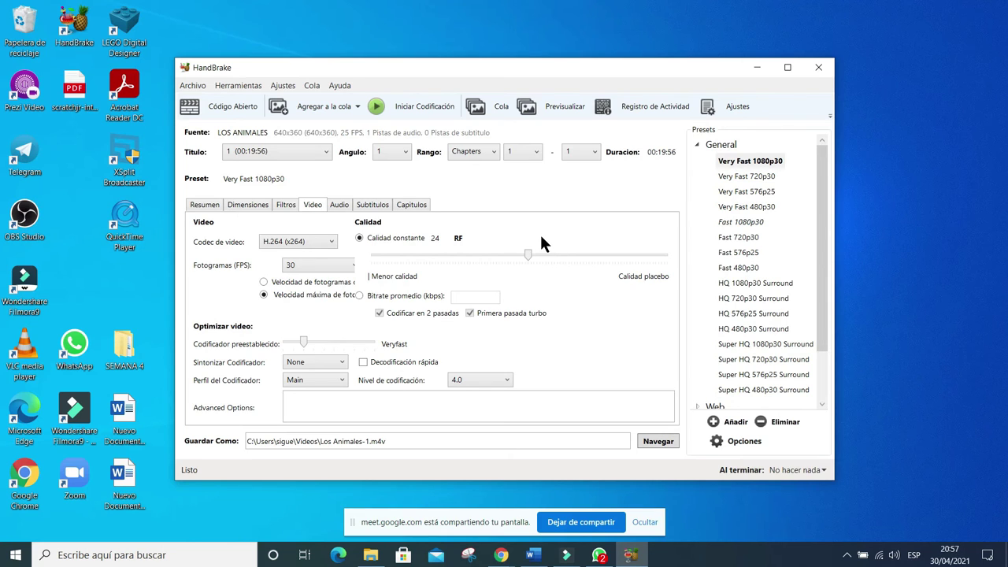
left_click_drag(528, 254, 613, 256)
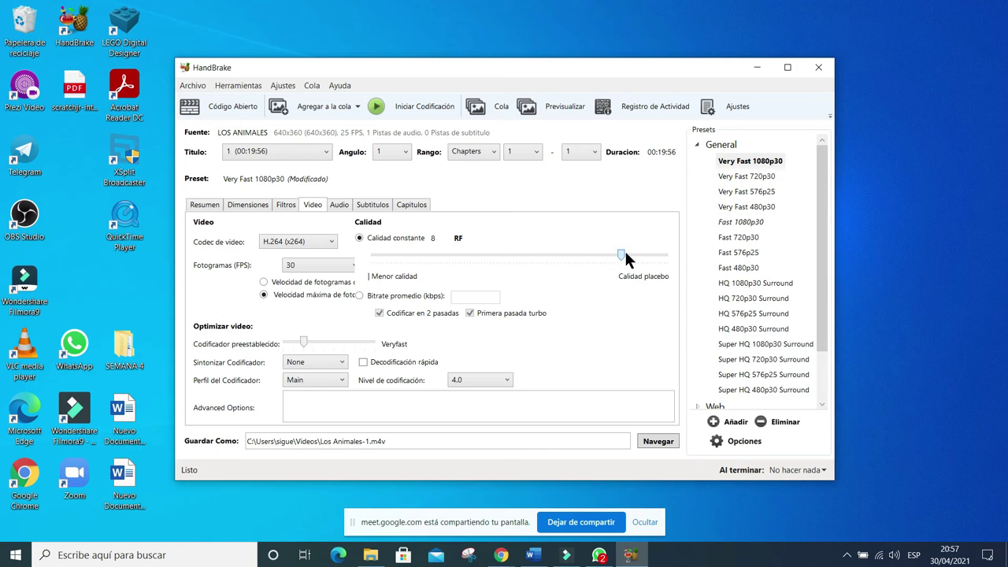
left_click_drag(612, 255, 477, 261)
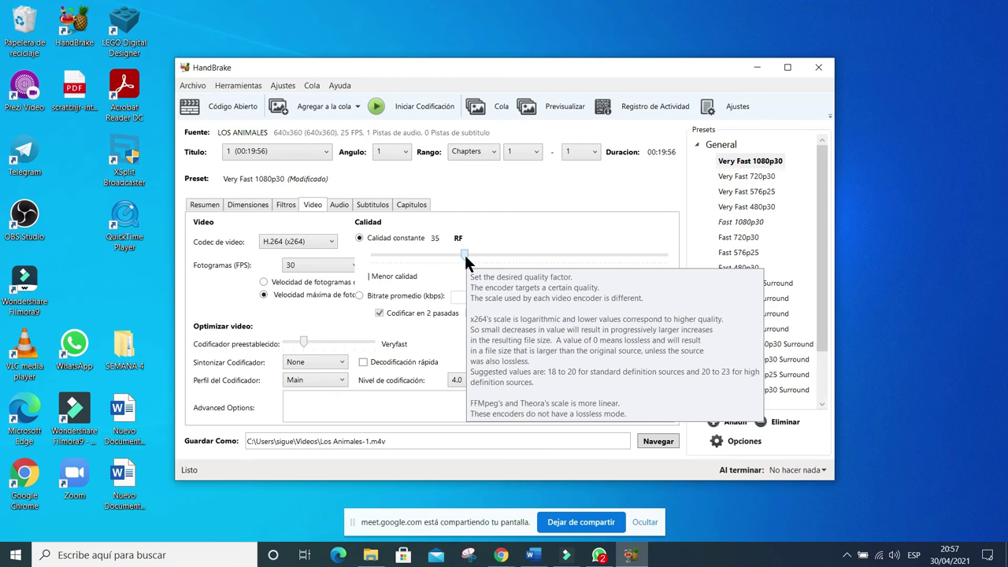
left_click_drag(465, 257, 456, 255)
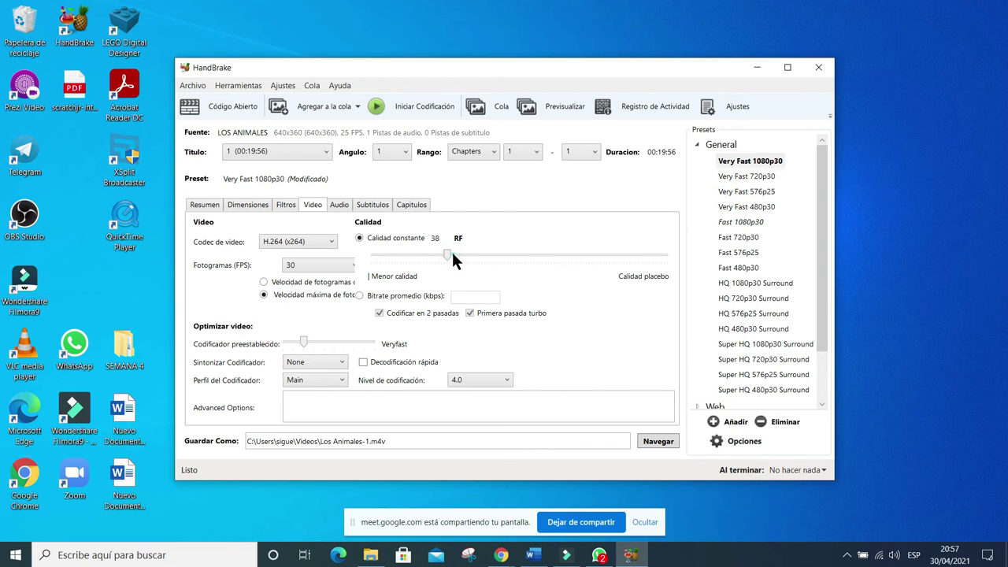
left_click(455, 255)
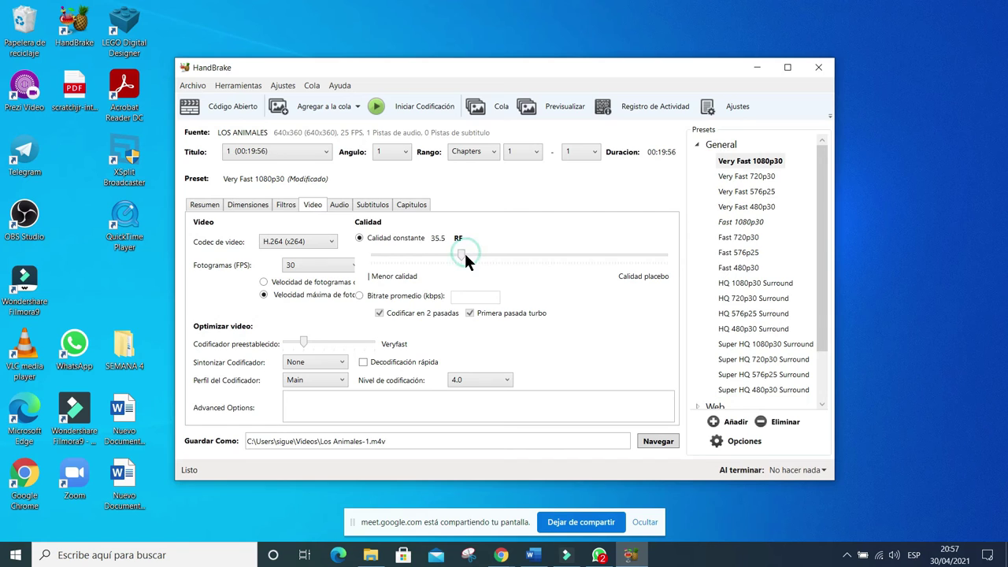
left_click(471, 254)
left_click(403, 103)
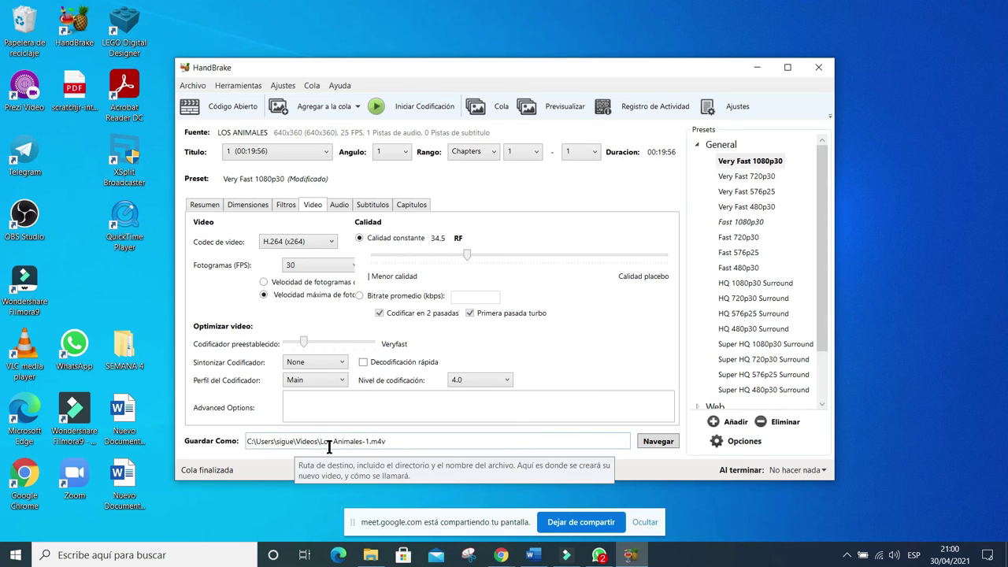
left_click(657, 442)
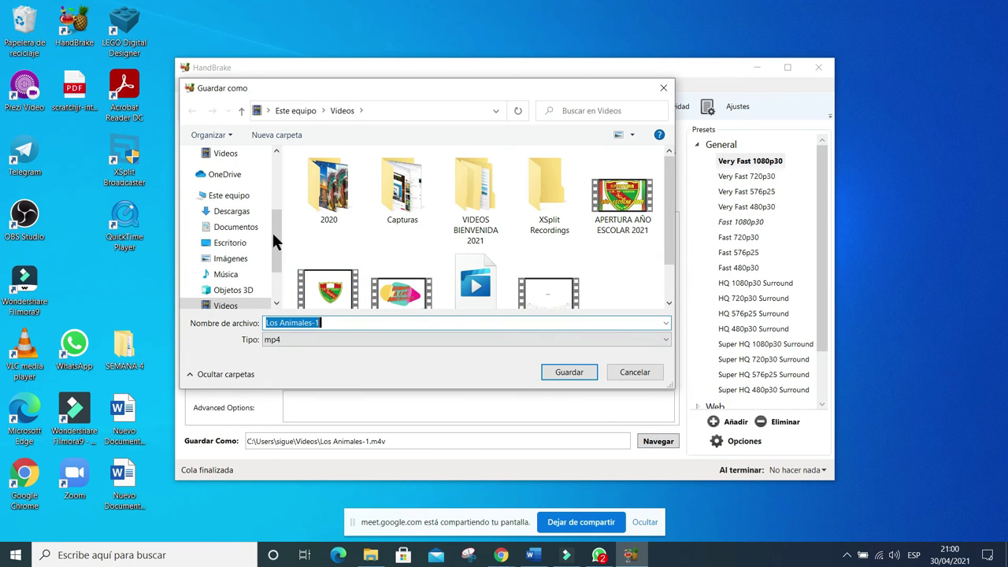
left_click(230, 243)
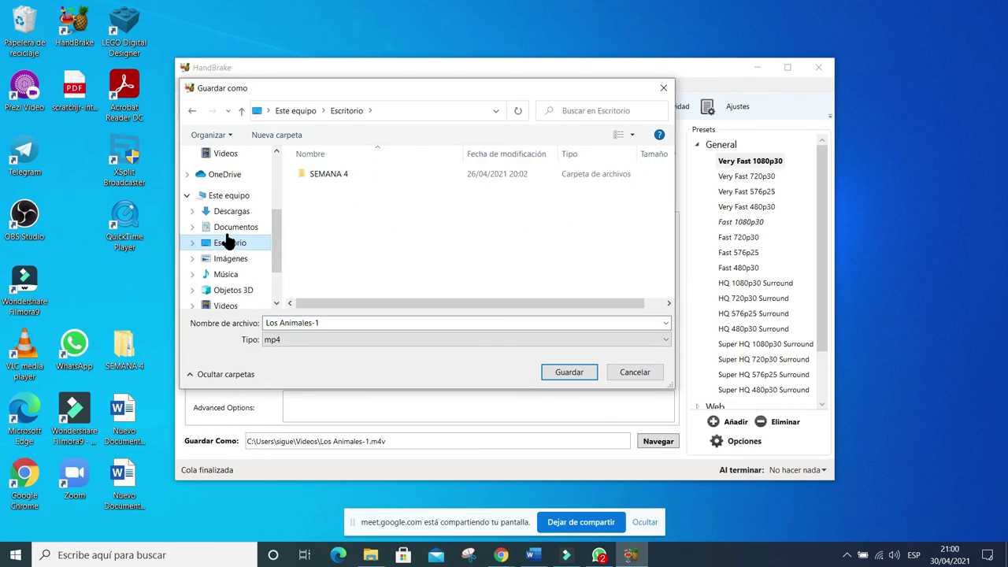
left_click(232, 228)
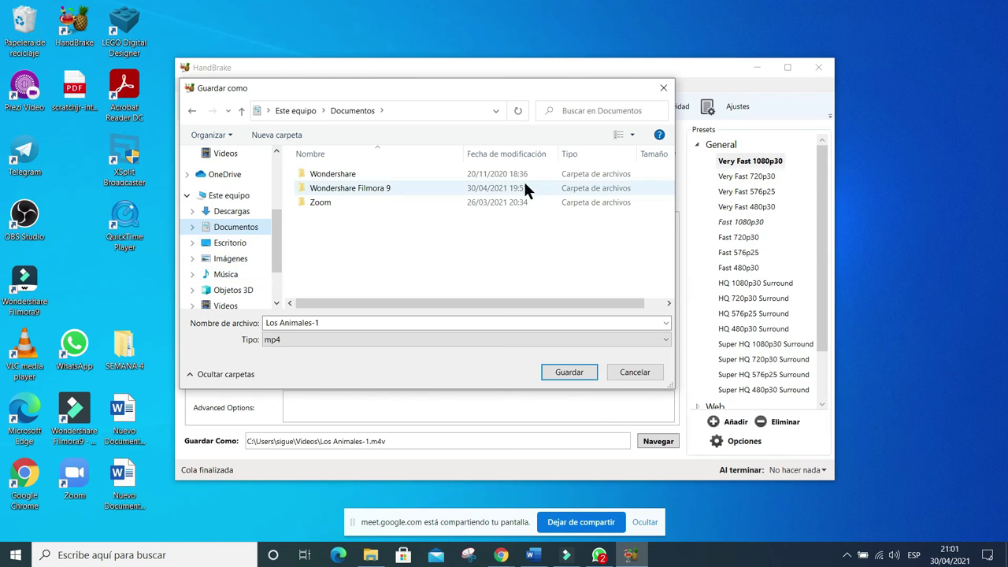
left_click(662, 88)
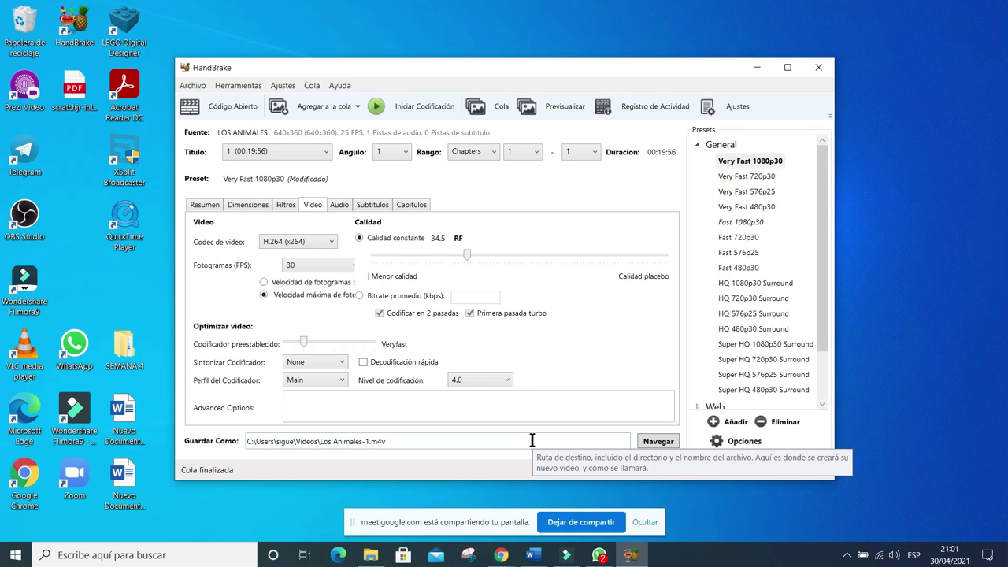
Switch to File Explorer and view the properties of the encoded Los Animales-1 file in the Videos folder.
left_click(757, 68)
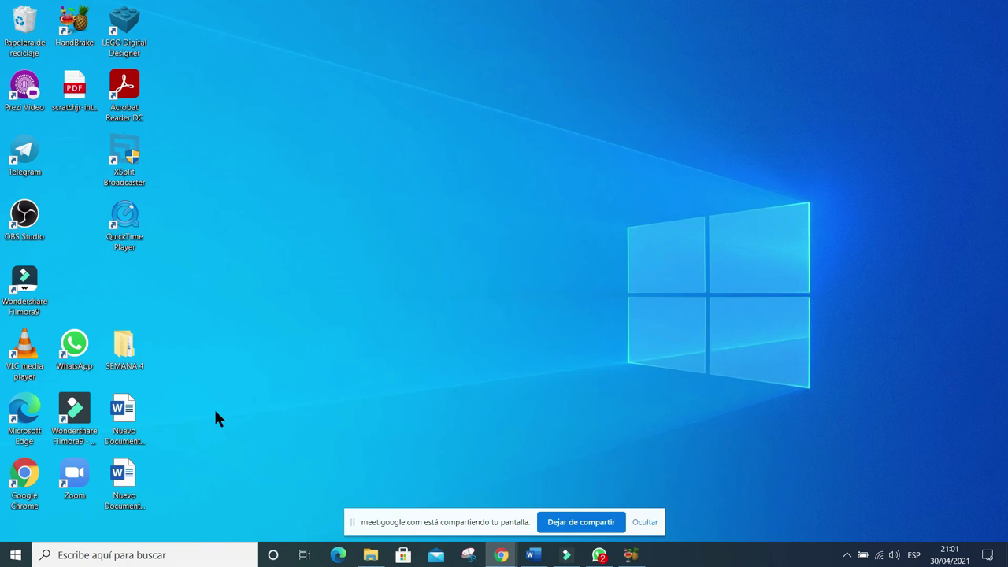
left_click(370, 555)
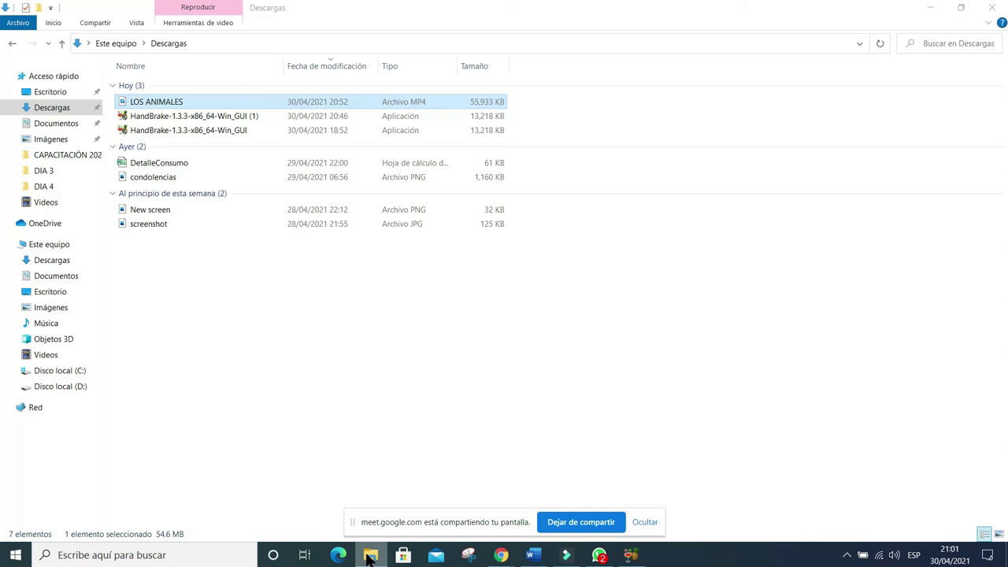
left_click(53, 358)
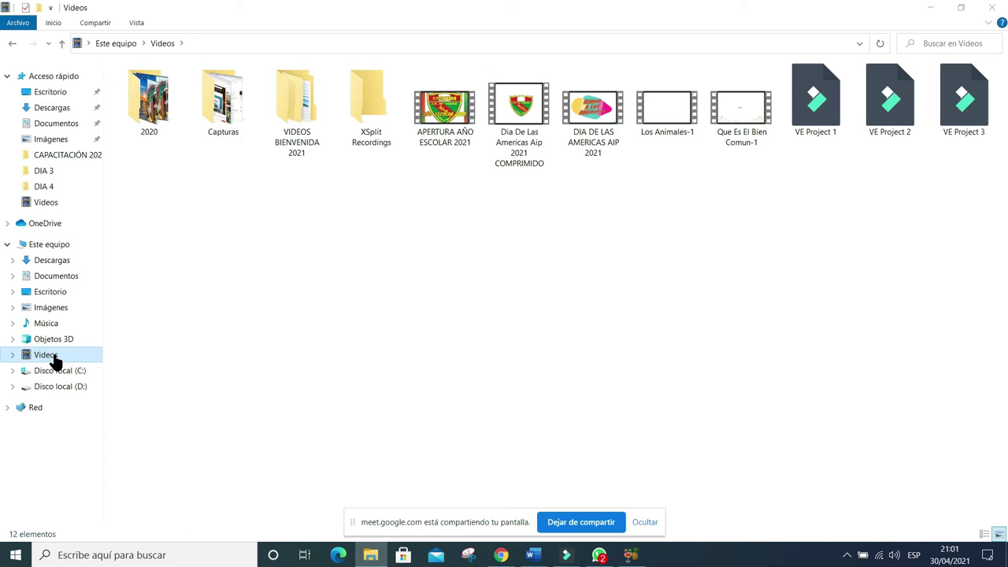
double_click(660, 117)
right_click(659, 113)
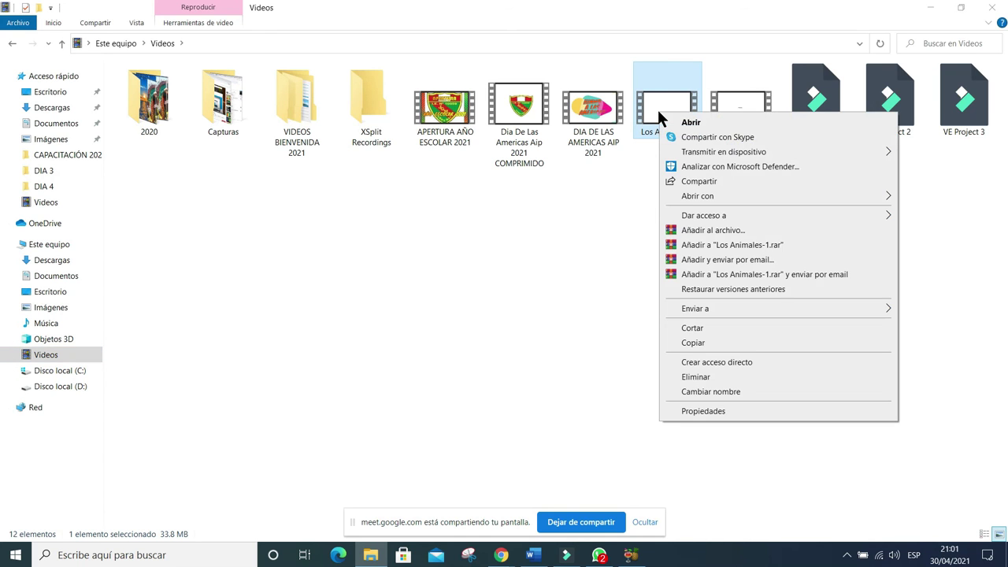
left_click(696, 410)
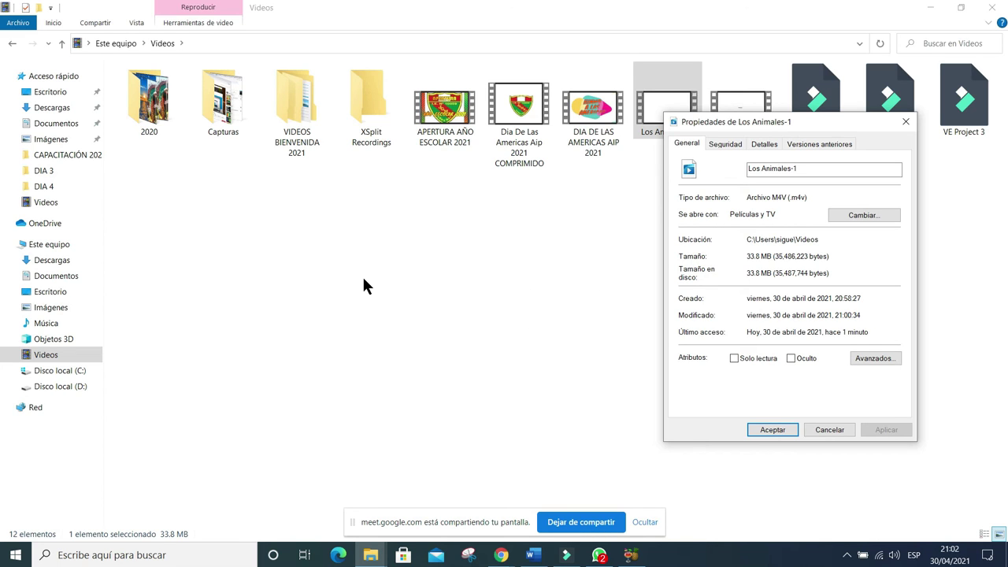
Compare the file size of LOS ANIMALES in the Descargas folder with that of Los Animales-1 in the Videos folder.
left_click(56, 261)
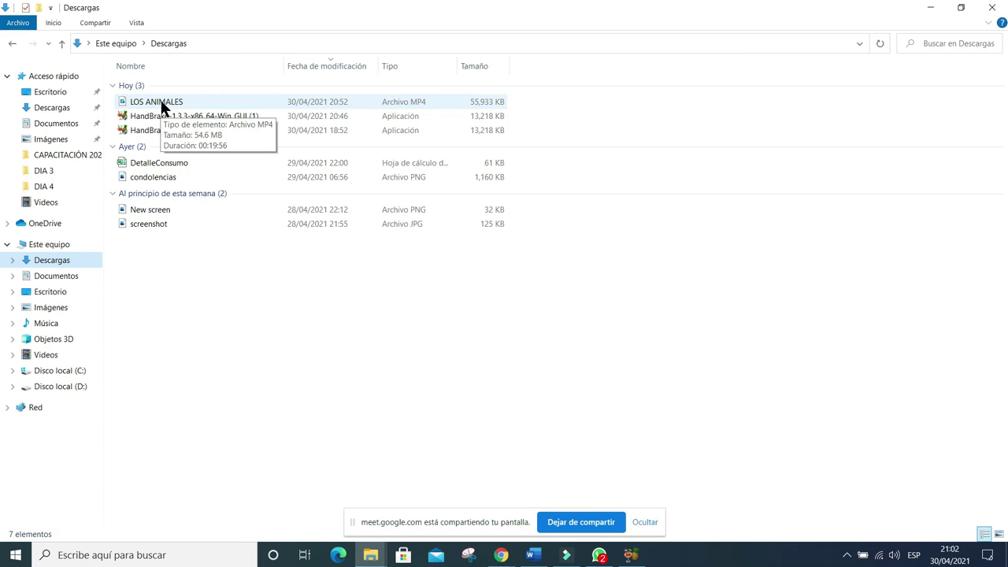
left_click(47, 356)
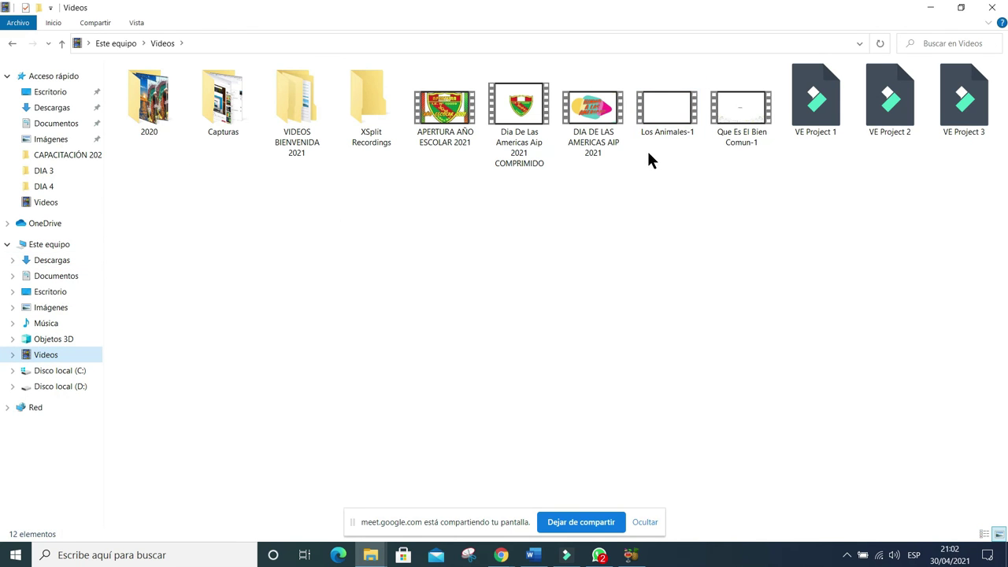
mouse_move(660, 122)
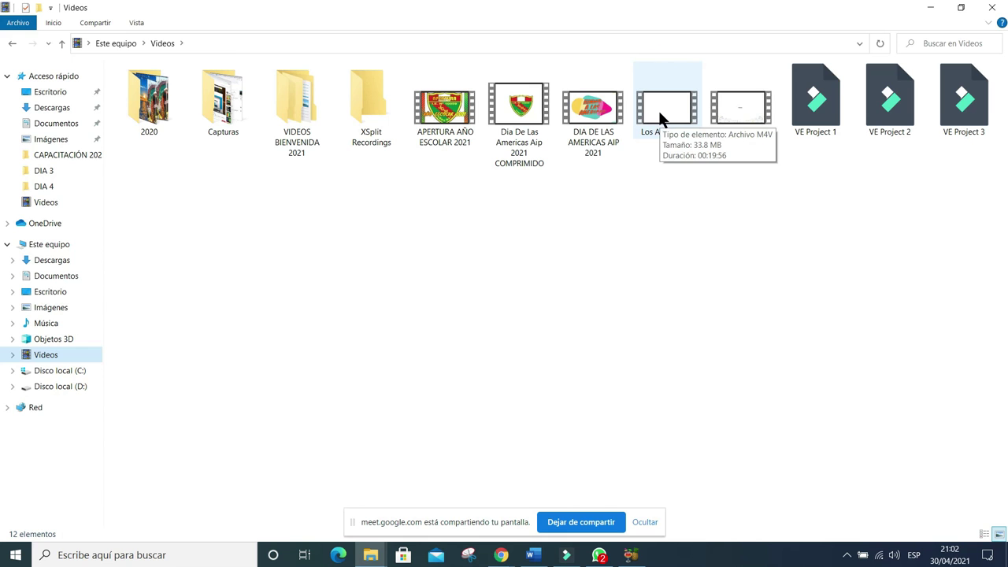
Switch to WhatsApp, open the GALEÑOS 2021 group chat and hide the screen-sharing notice covering the message box.
left_click(599, 556)
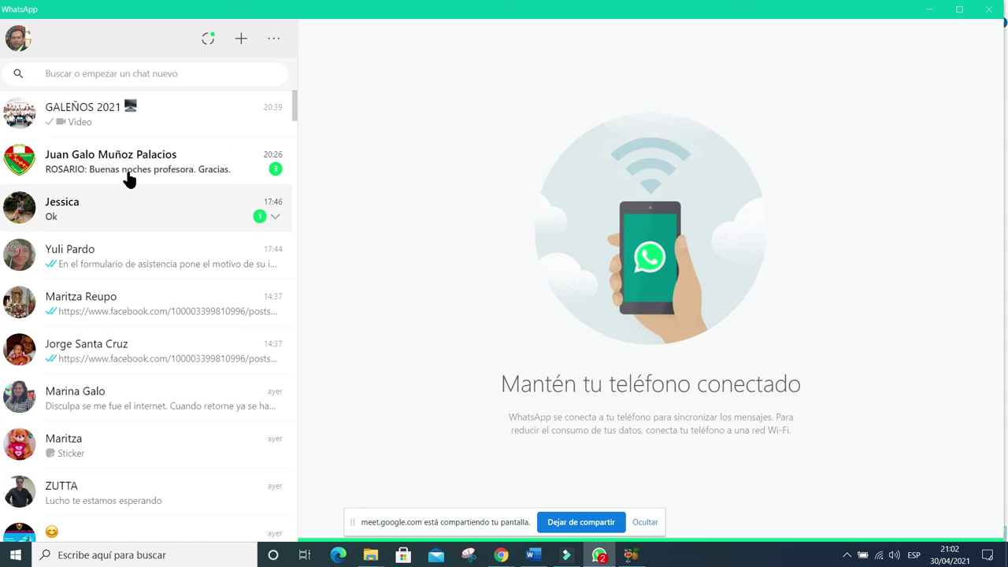
left_click(103, 119)
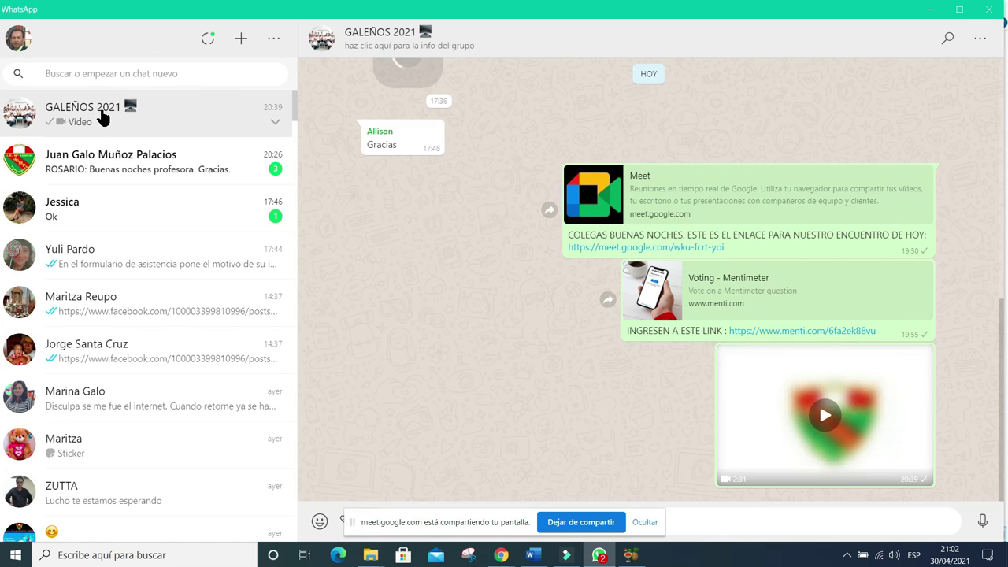
left_click(644, 522)
Attach the Los Animales-1 video from the Videos folder to the group chat and send it without a comment.
left_click(348, 524)
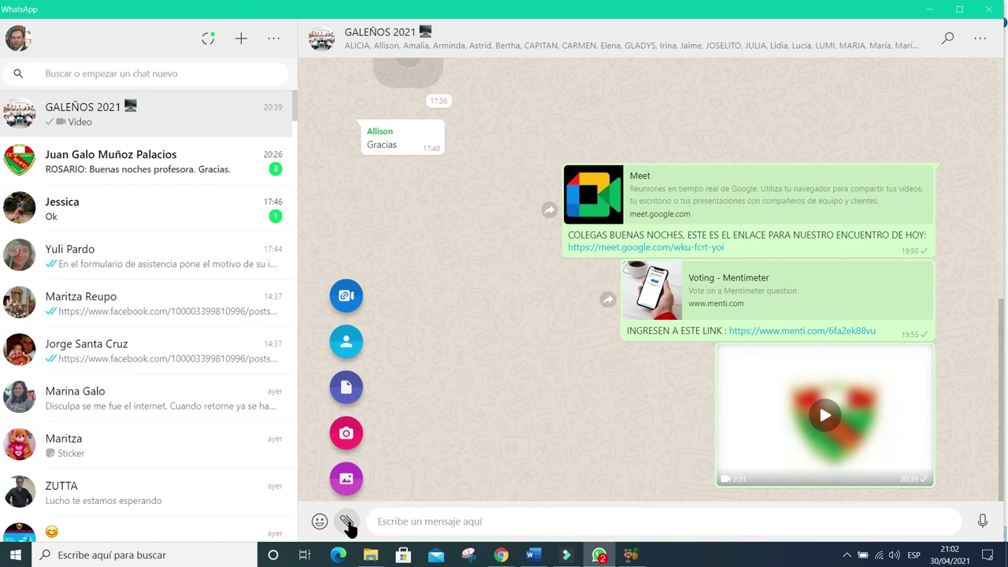
left_click(348, 484)
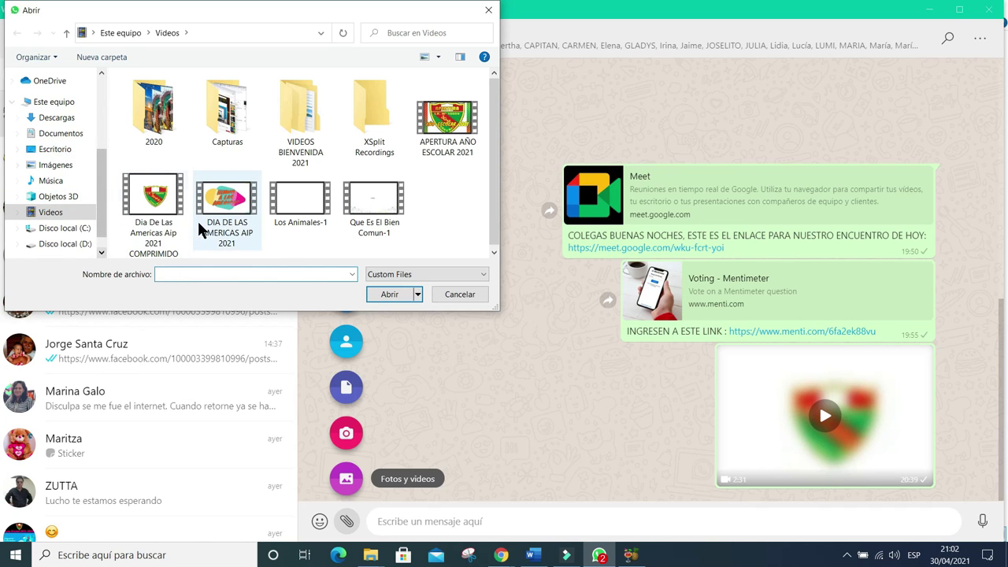
left_click(296, 201)
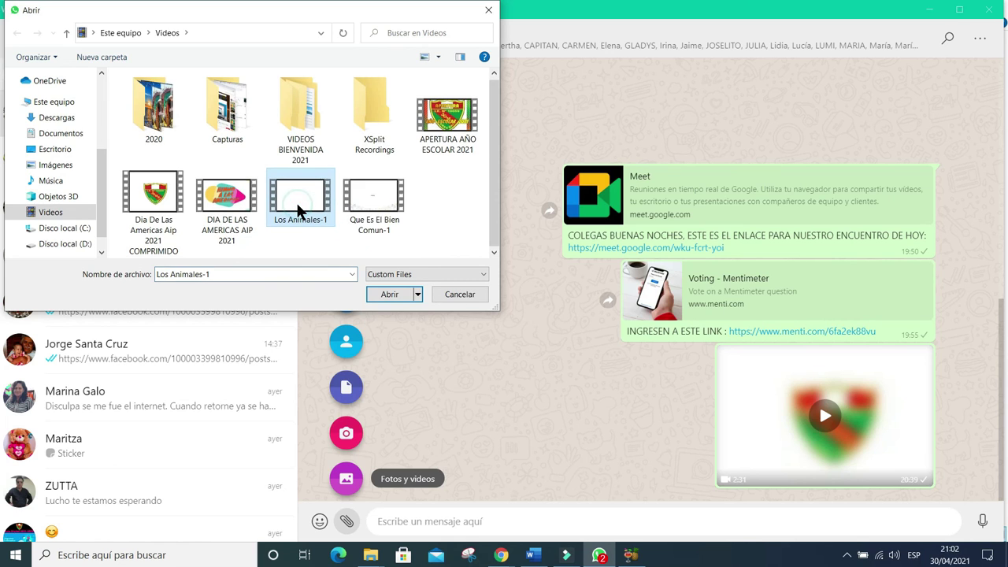
left_click(388, 294)
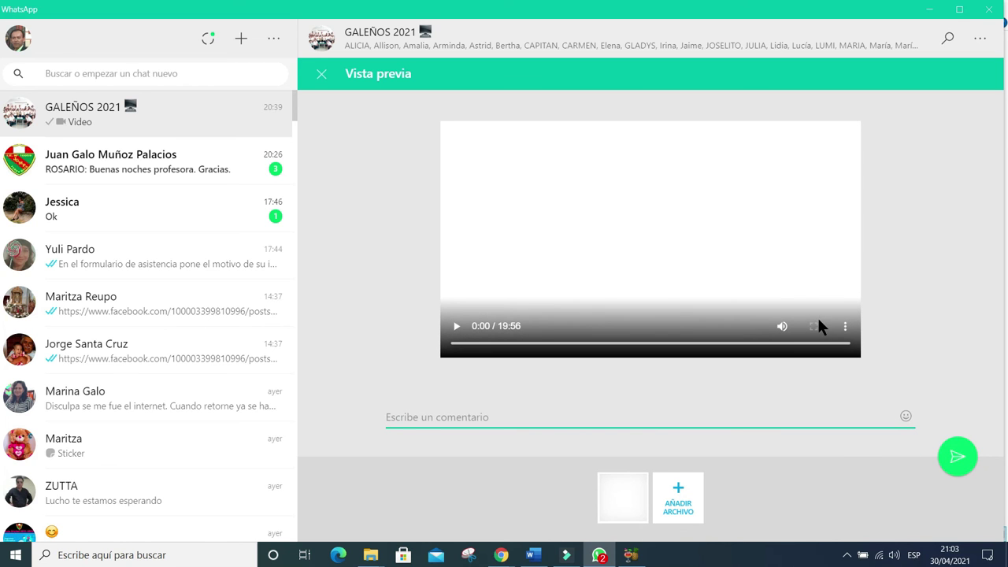
left_click(955, 461)
Minimize WhatsApp and File Explorer, hide the screen-sharing notice and switch to the Google Meet tab in Chrome.
left_click(930, 9)
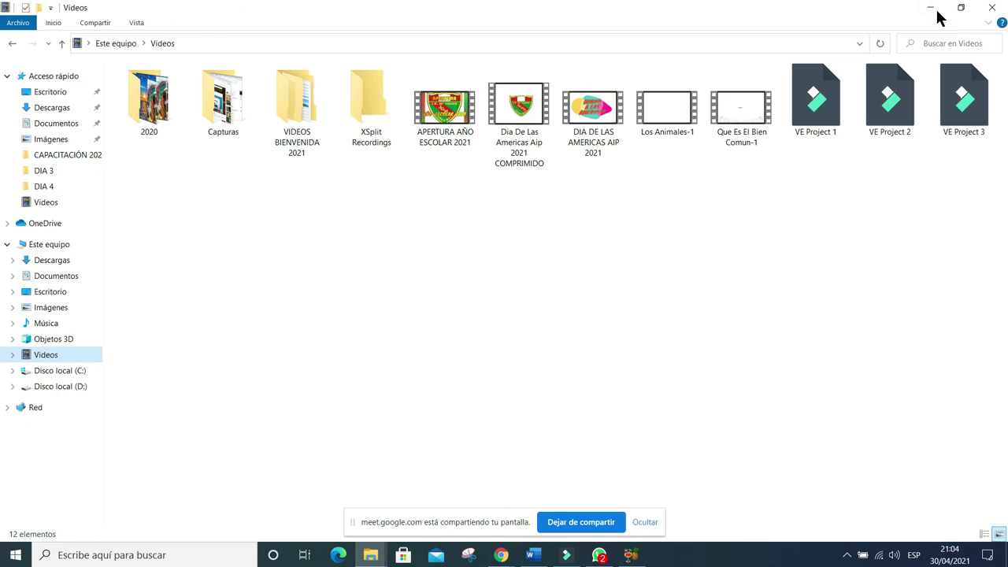
left_click(931, 9)
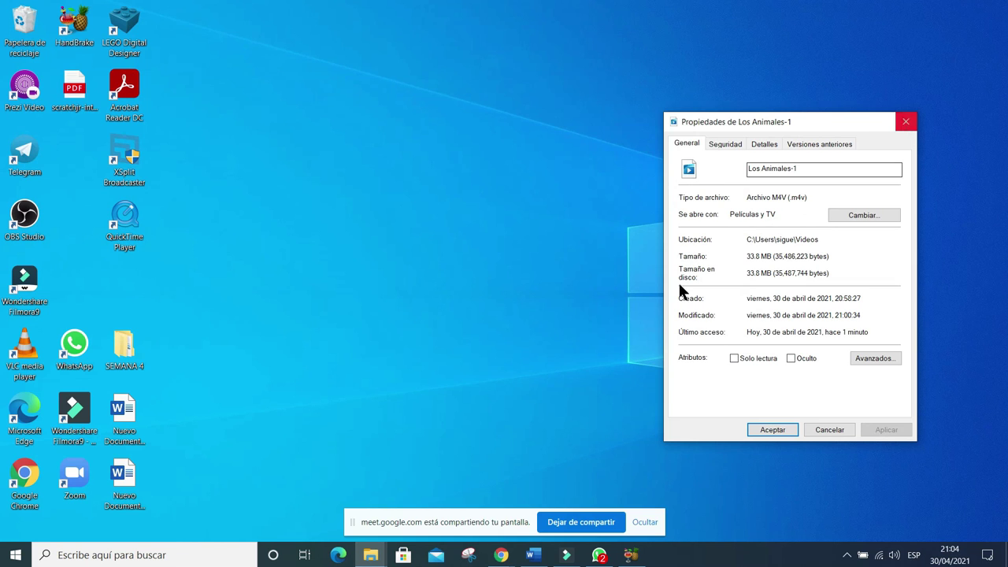
left_click(502, 556)
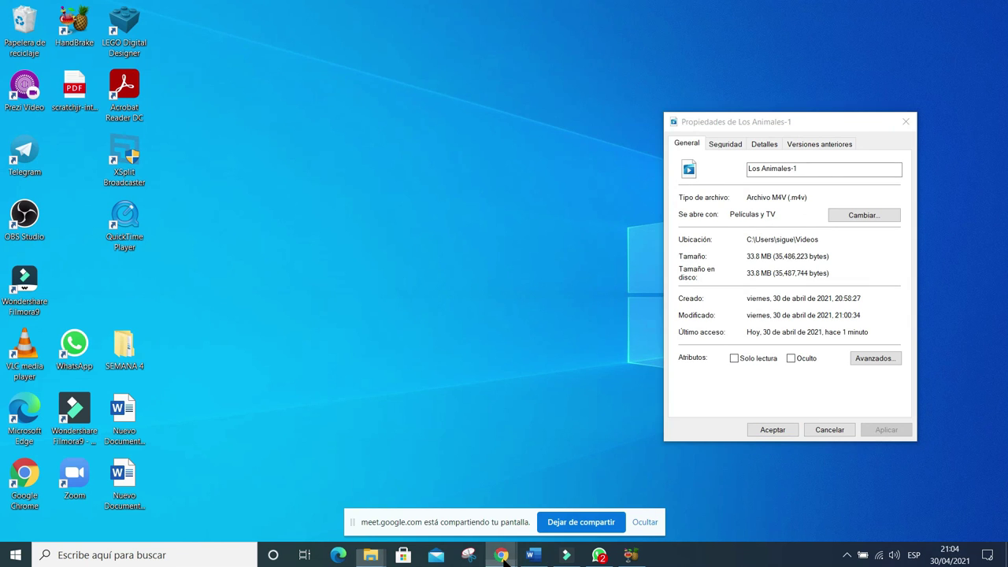
left_click(518, 529)
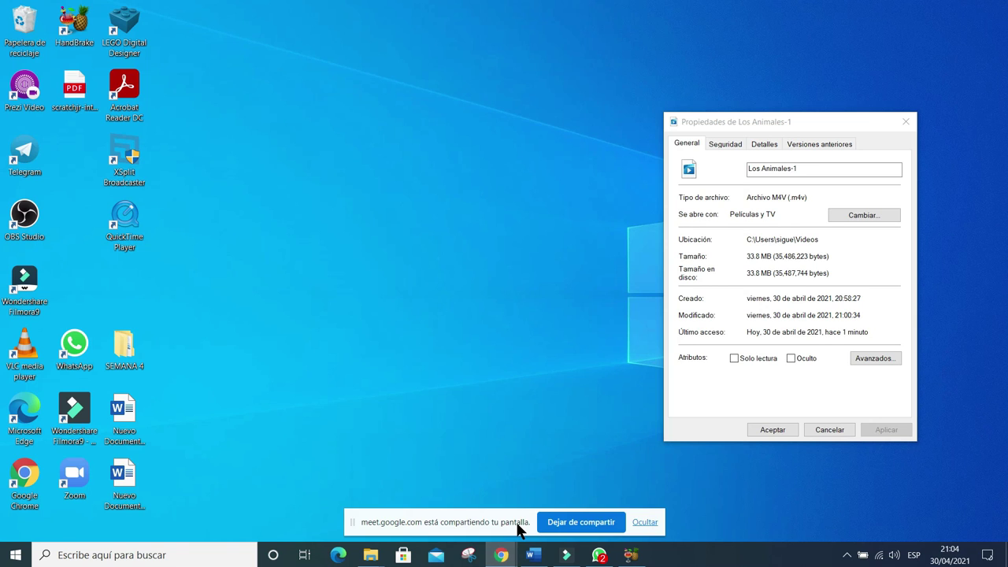
left_click(642, 523)
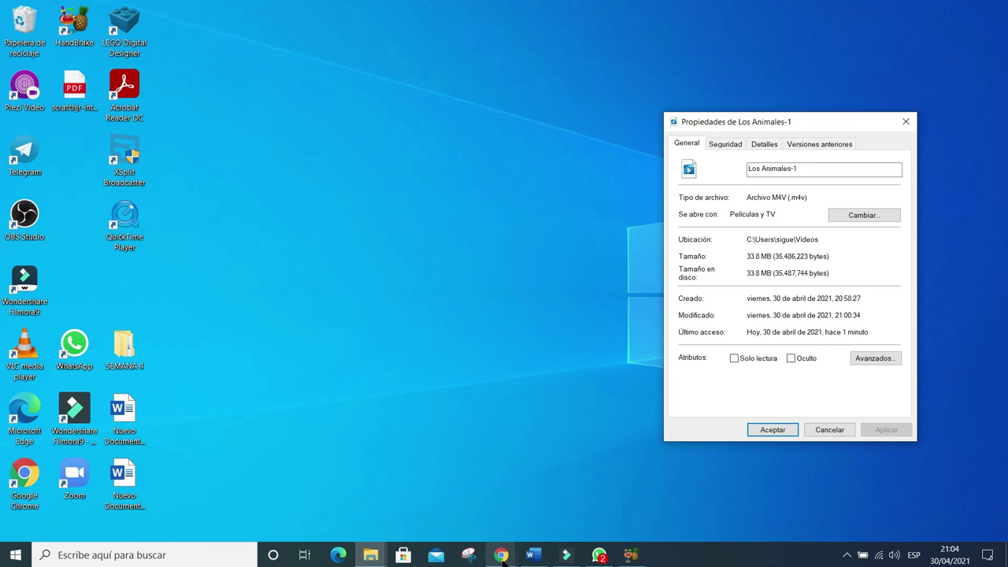
mouse_move(502, 557)
left_click(455, 512)
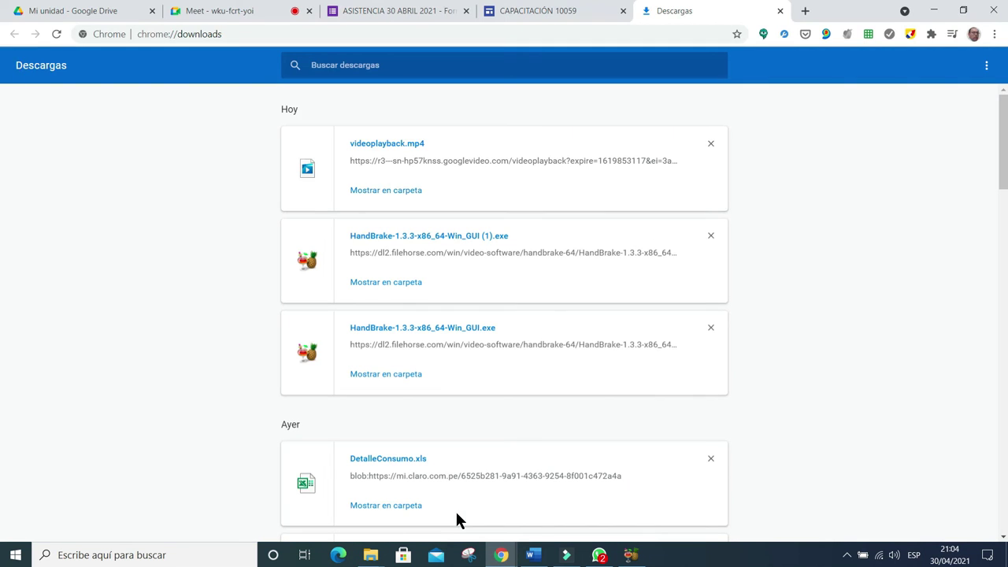
left_click(225, 12)
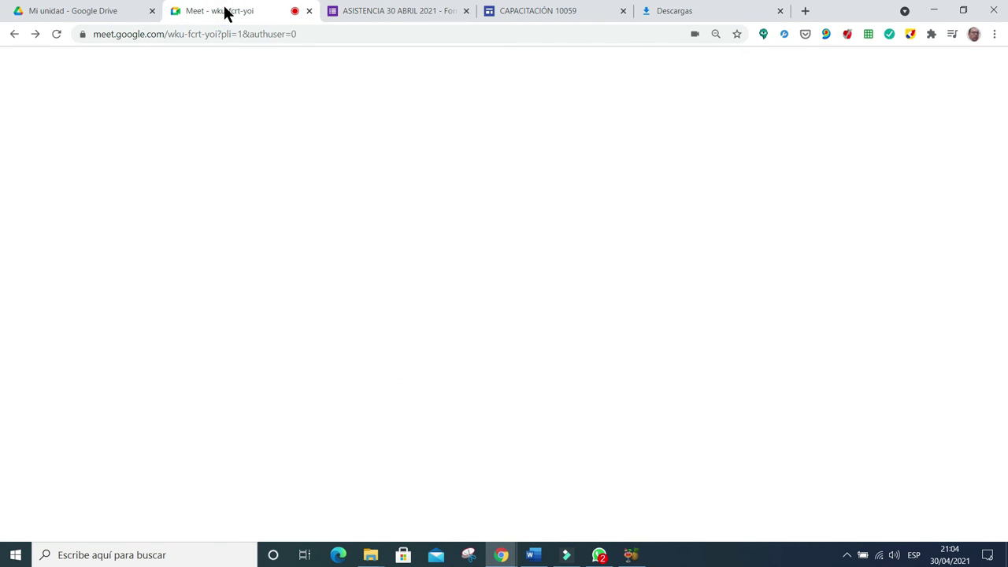